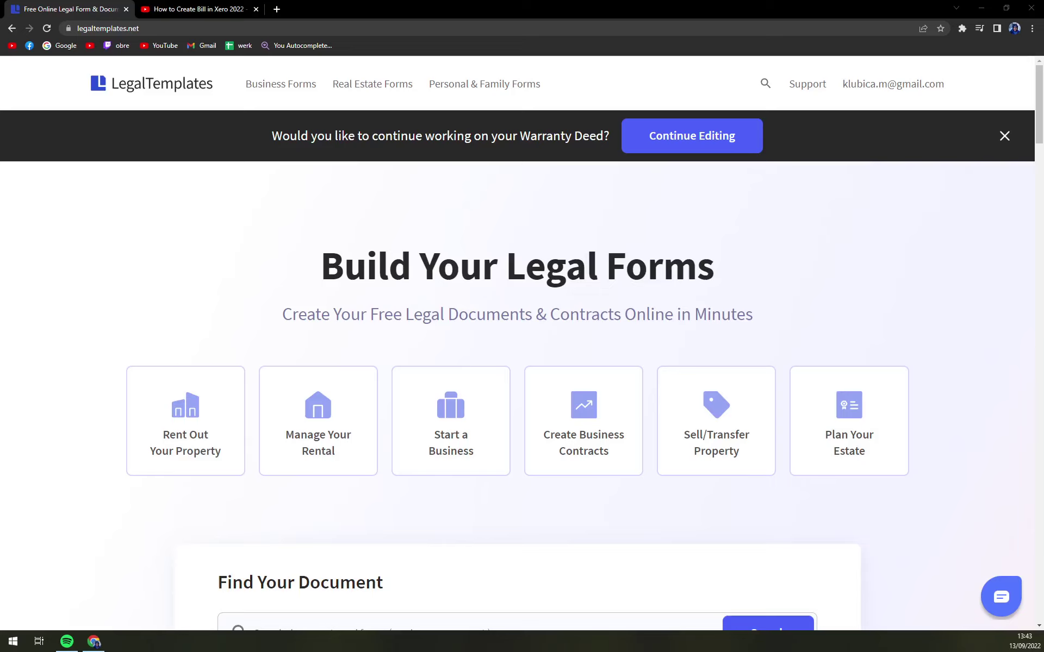
Open the legal-templates link from the YouTube video description in a new tab
{"action": "left_click", "coordinate": [169, 279]}
{"action": "left_click", "coordinate": [223, 8]}
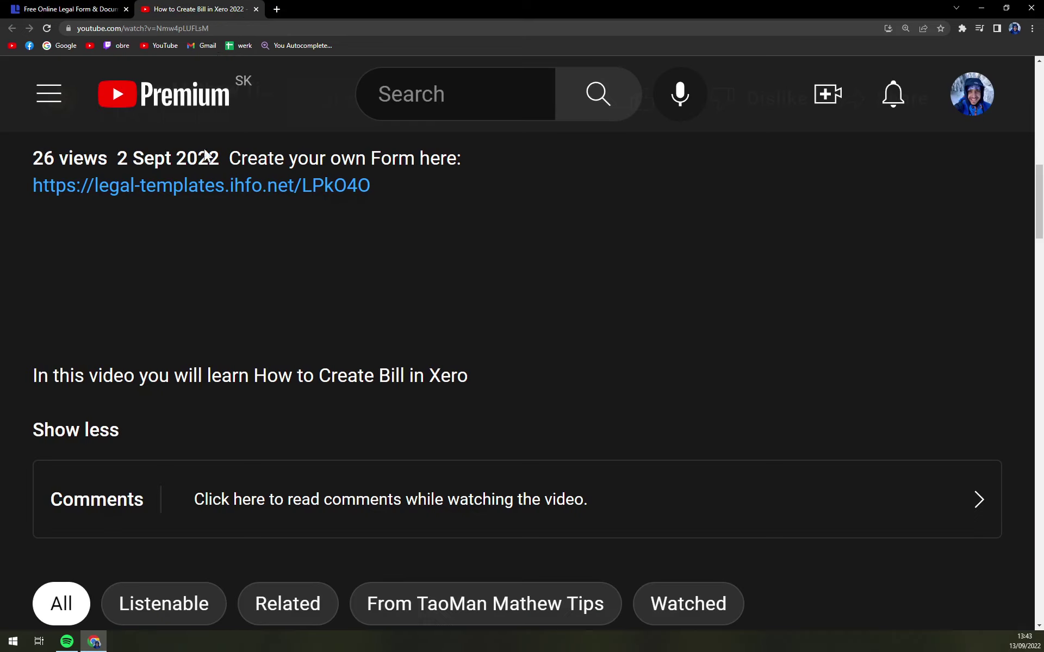
{"action": "left_click", "coordinate": [243, 187]}
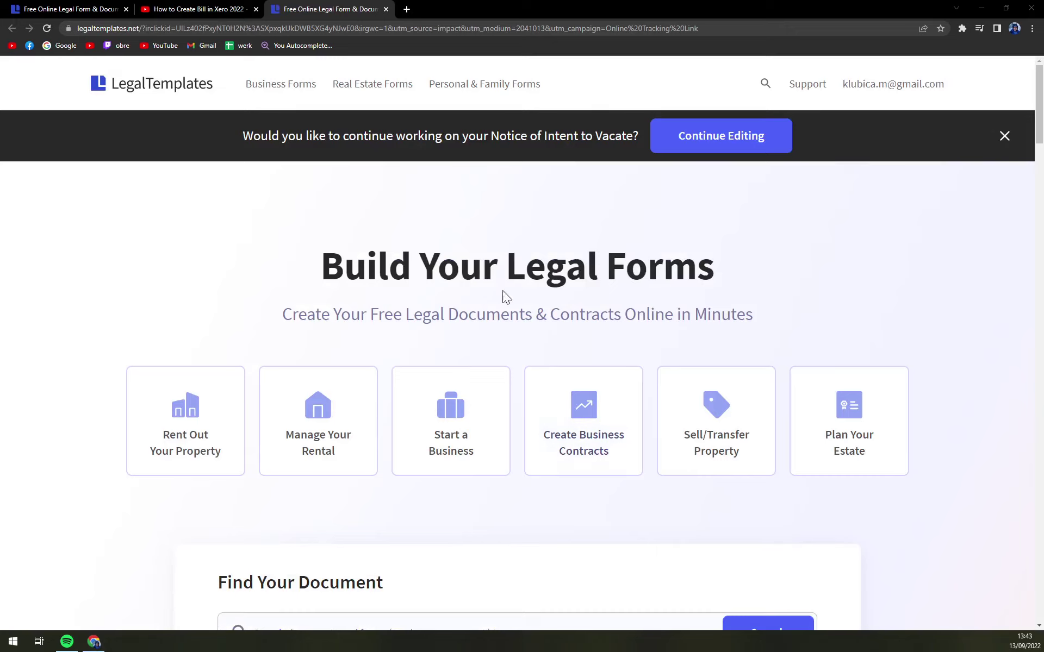
Open the full list of Real Estate Forms and look through it
{"action": "mouse_move", "coordinate": [337, 104]}
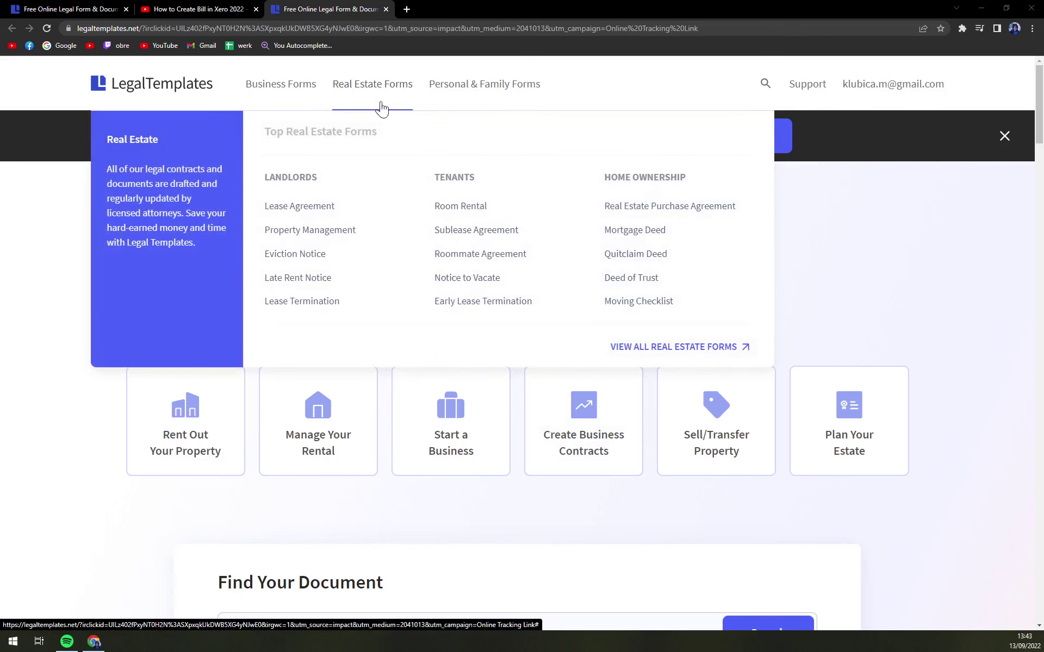
{"action": "left_click", "coordinate": [656, 348]}
{"action": "scroll", "coordinate": [661, 347], "scroll_direction": "down", "scroll_amount": 3}
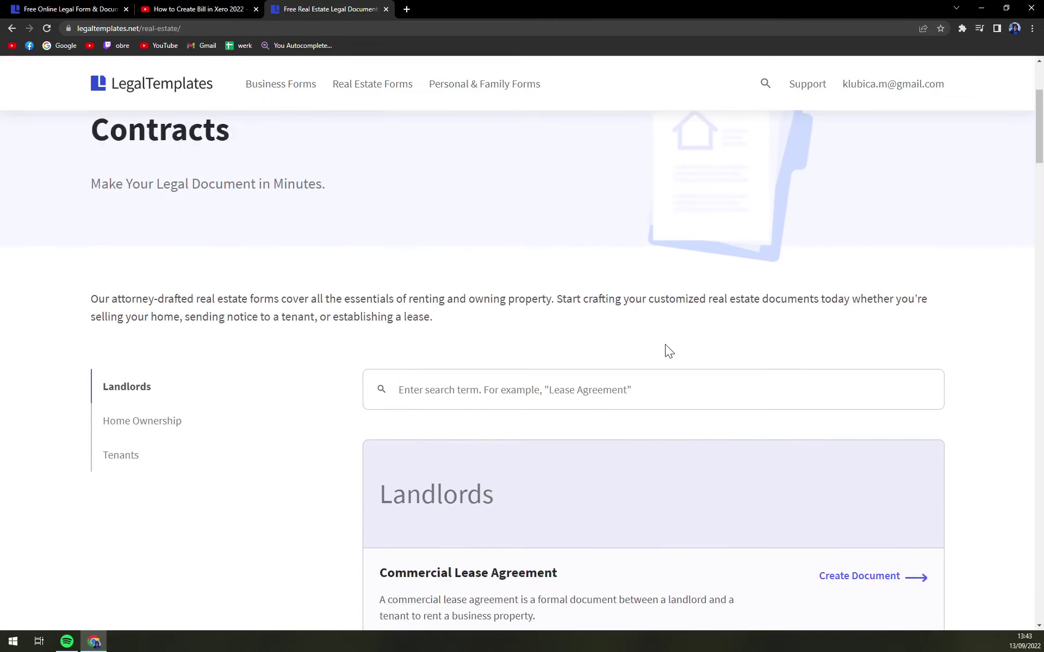
{"action": "scroll", "coordinate": [664, 348], "scroll_direction": "down", "scroll_amount": 1}
{"action": "left_click", "coordinate": [626, 311]}
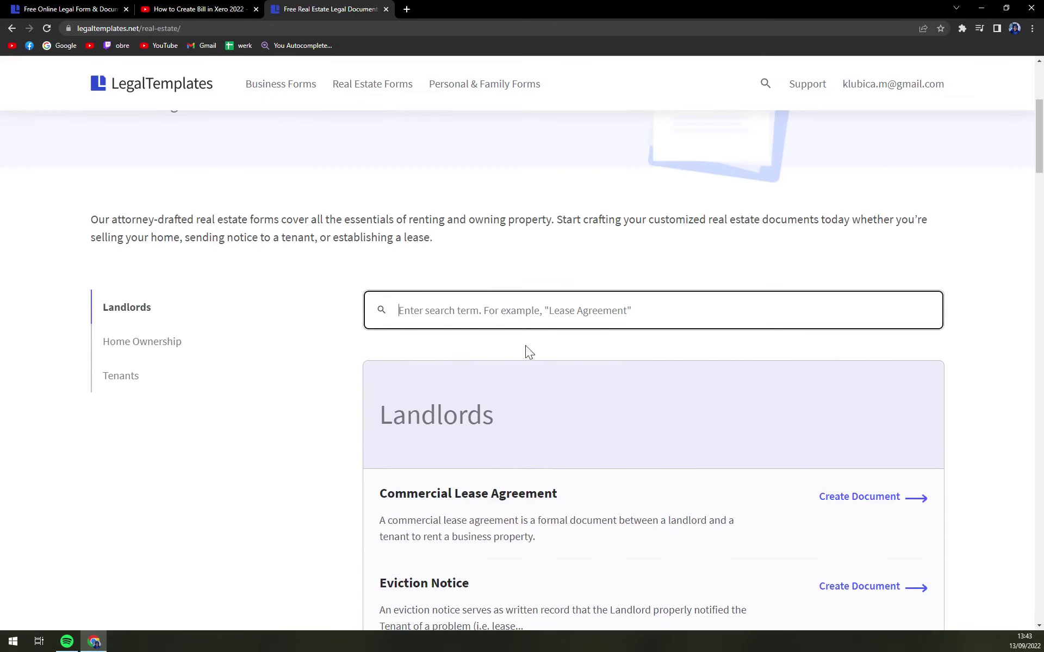
{"action": "scroll", "coordinate": [519, 353], "scroll_direction": "down", "scroll_amount": 20}
{"action": "scroll", "coordinate": [555, 367], "scroll_direction": "up", "scroll_amount": 8}
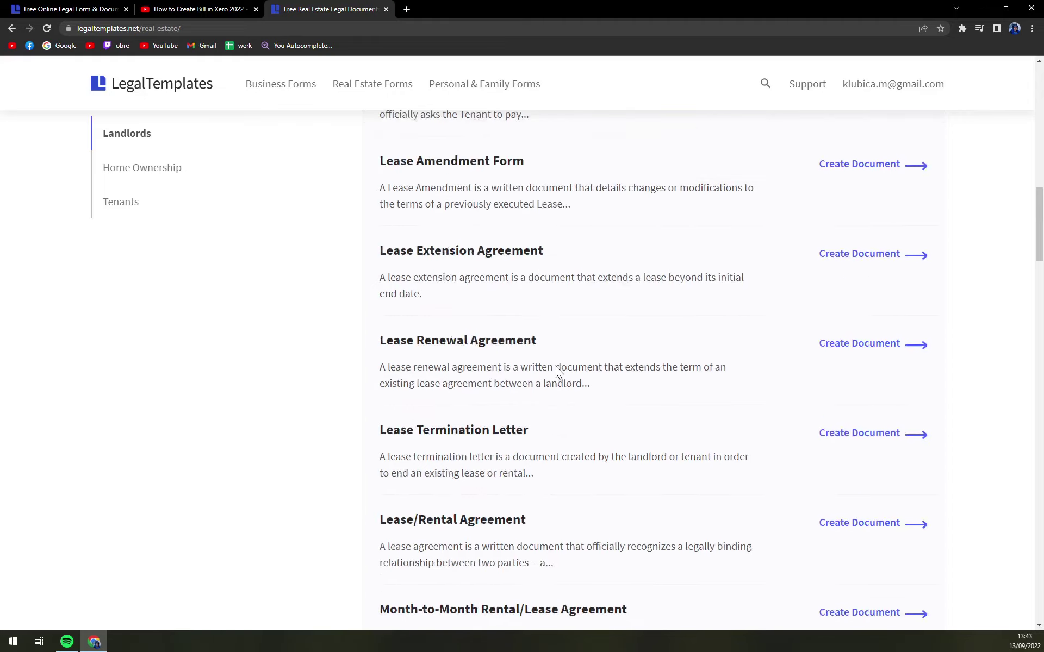
{"action": "scroll", "coordinate": [554, 365], "scroll_direction": "up", "scroll_amount": 12}
{"action": "left_click", "coordinate": [626, 311]}
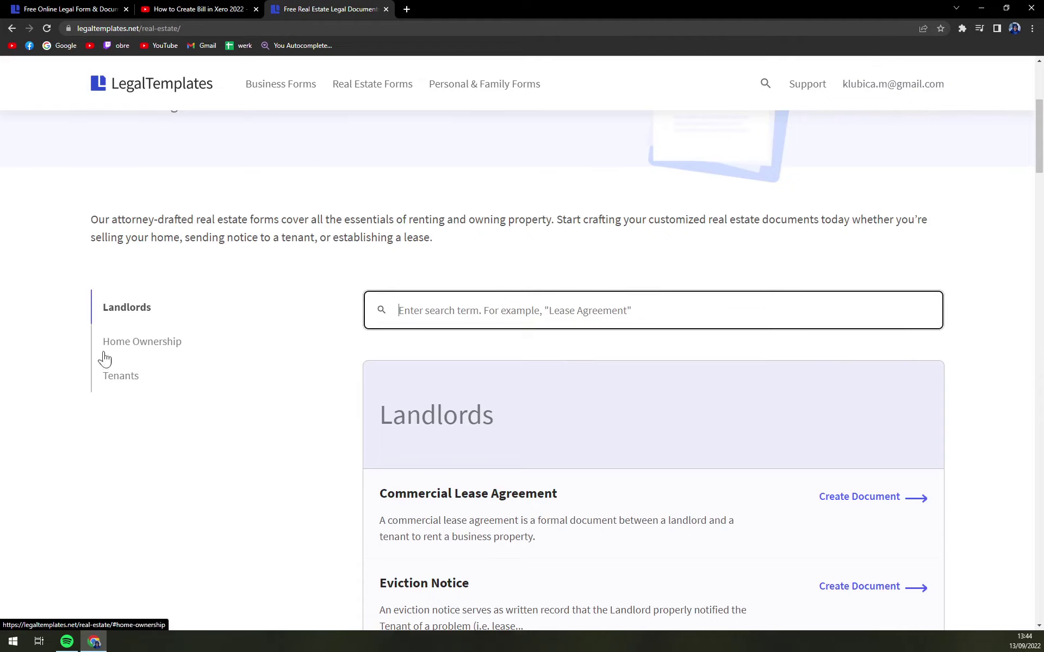
Jump to the Tenants section and scroll to Room Rental Agreement
{"action": "left_click", "coordinate": [143, 350]}
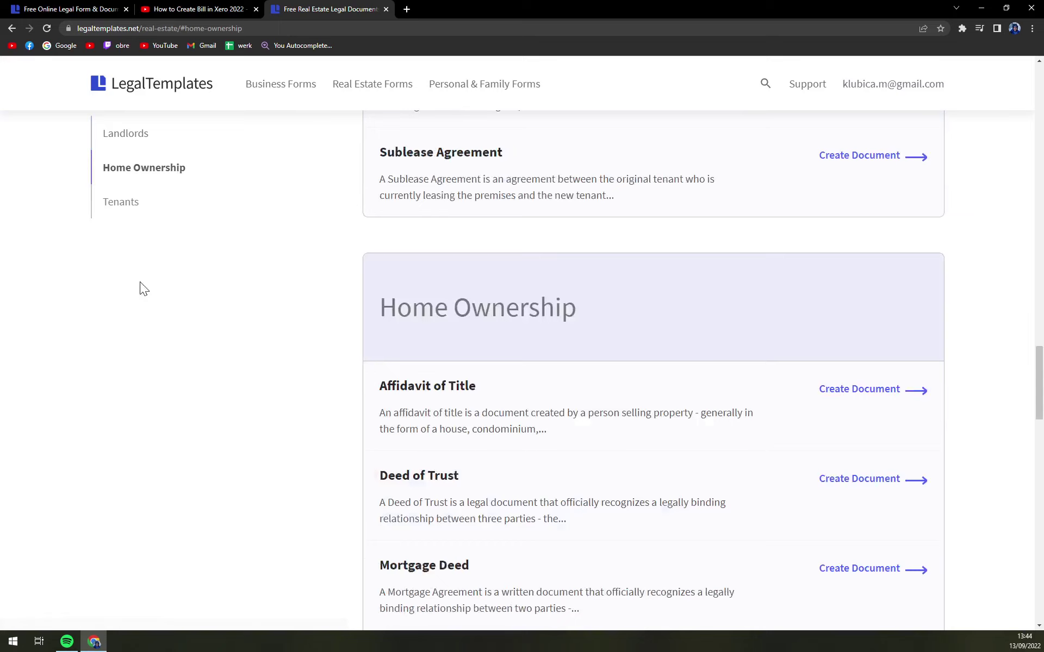
{"action": "left_click", "coordinate": [124, 214]}
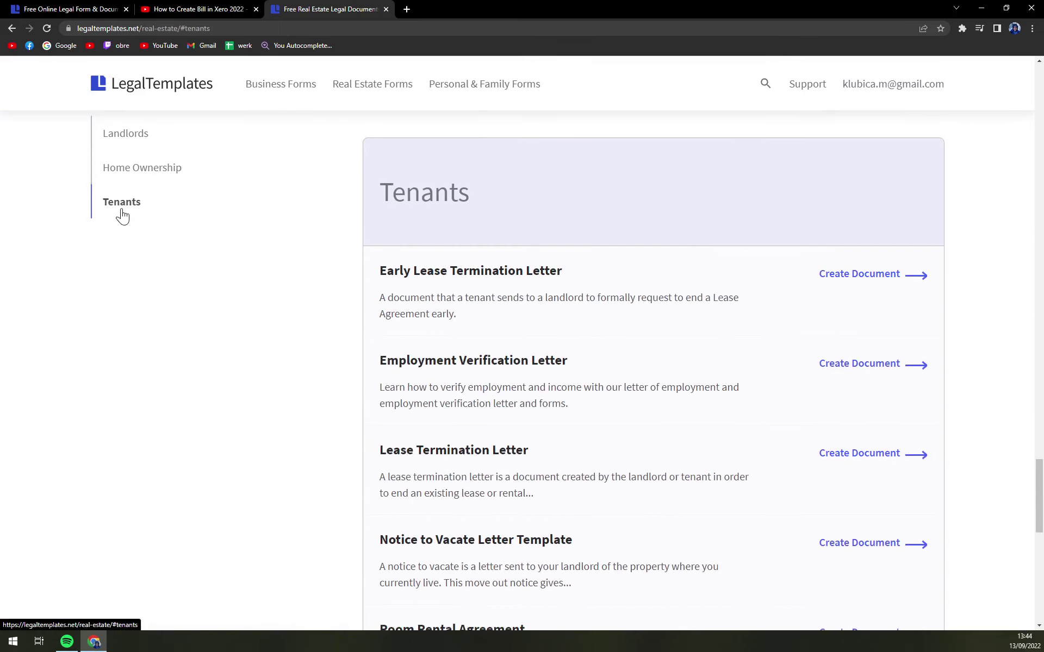
{"action": "scroll", "coordinate": [468, 305], "scroll_direction": "down", "scroll_amount": 6}
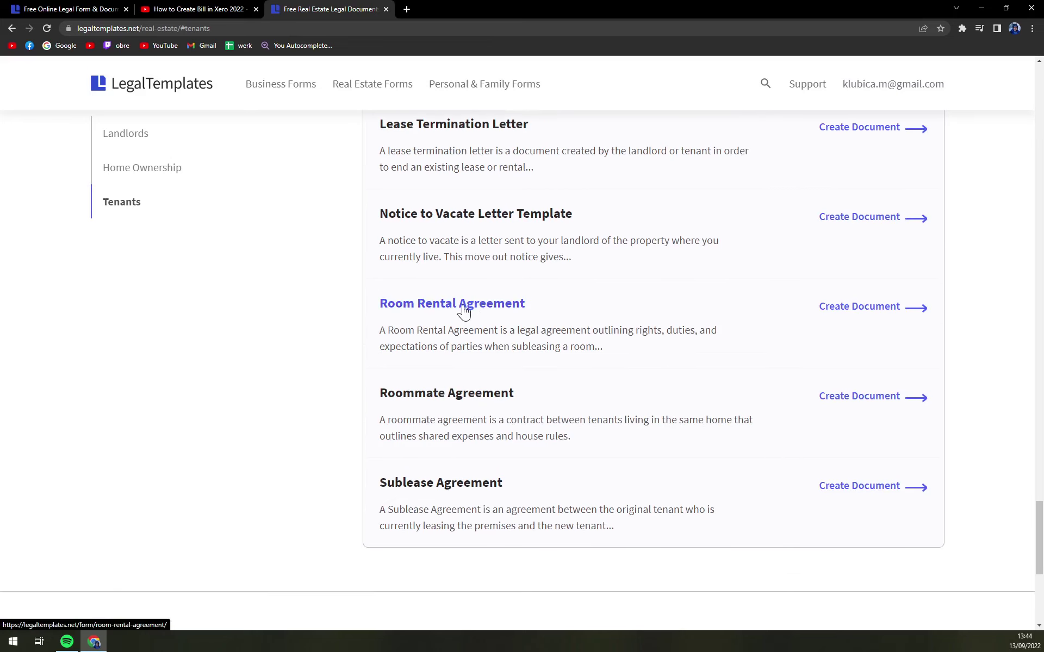
Open Room Rental Agreement, choose Texas as the state, and create the document
{"action": "left_click", "coordinate": [464, 312]}
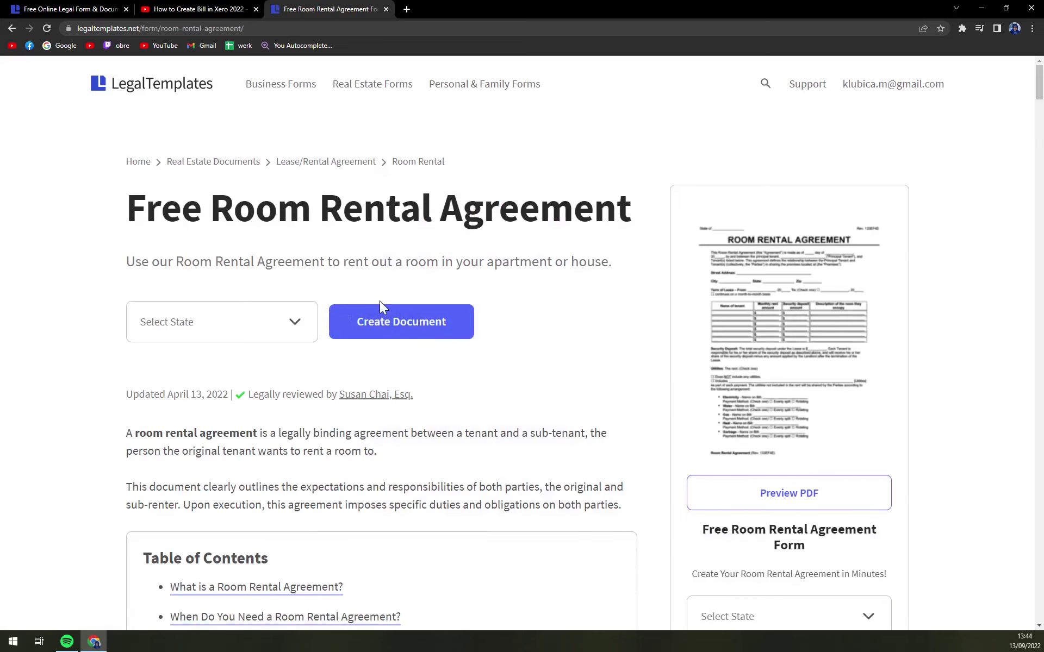
{"action": "left_click", "coordinate": [296, 323]}
{"action": "scroll", "coordinate": [245, 370], "scroll_direction": "down", "scroll_amount": 6}
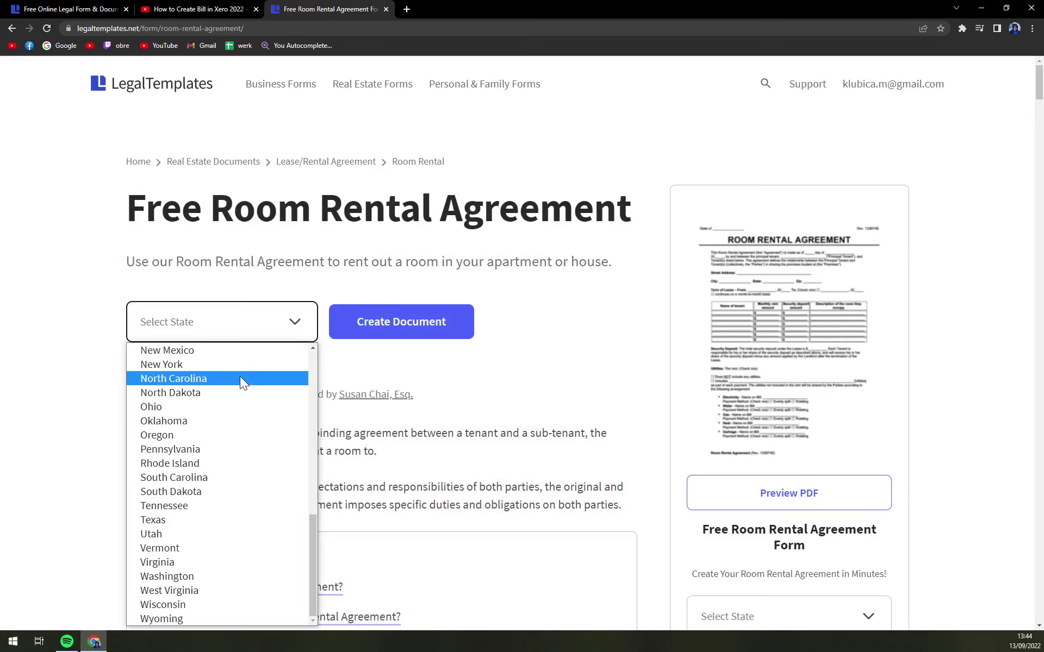
{"action": "left_click", "coordinate": [220, 520]}
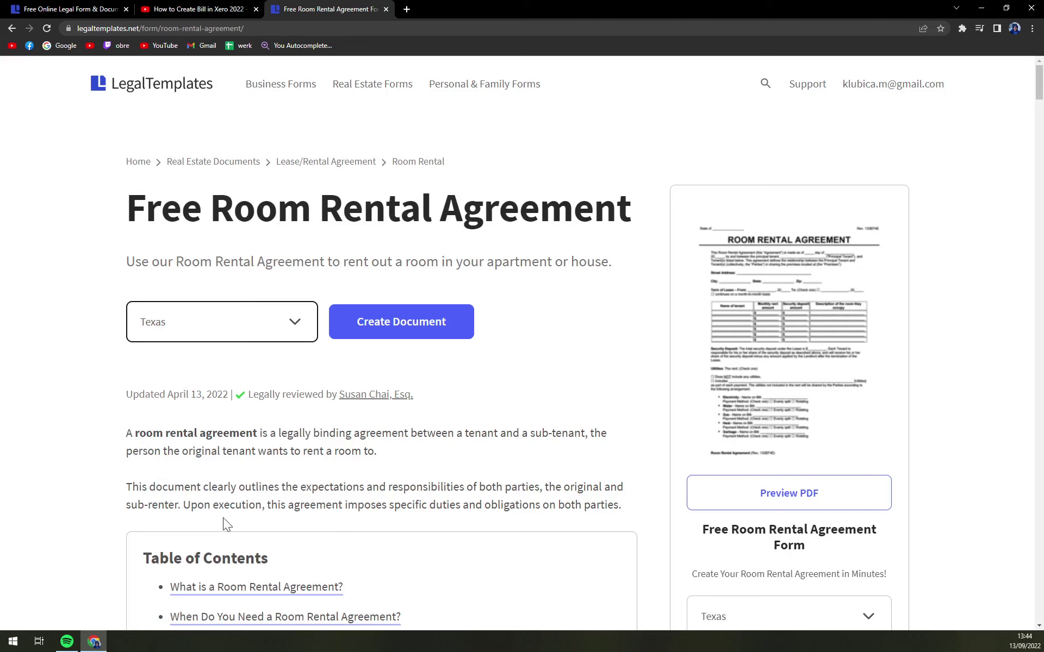
{"action": "left_click", "coordinate": [389, 337]}
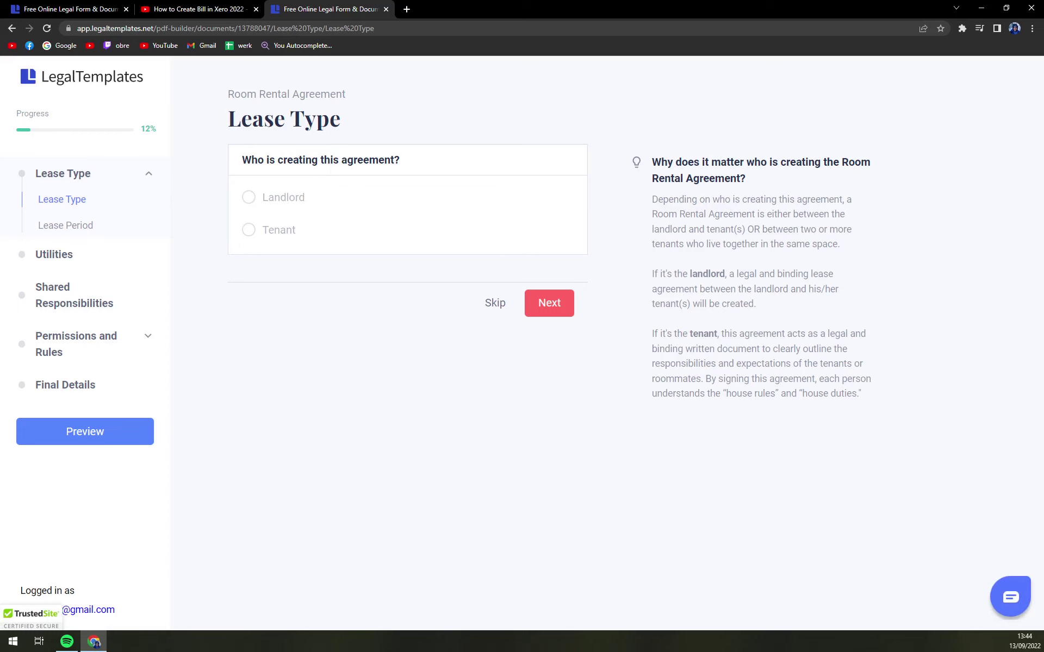
Answer that the tenant creates the agreement and keep the Standard Lease period
{"action": "left_click", "coordinate": [293, 231]}
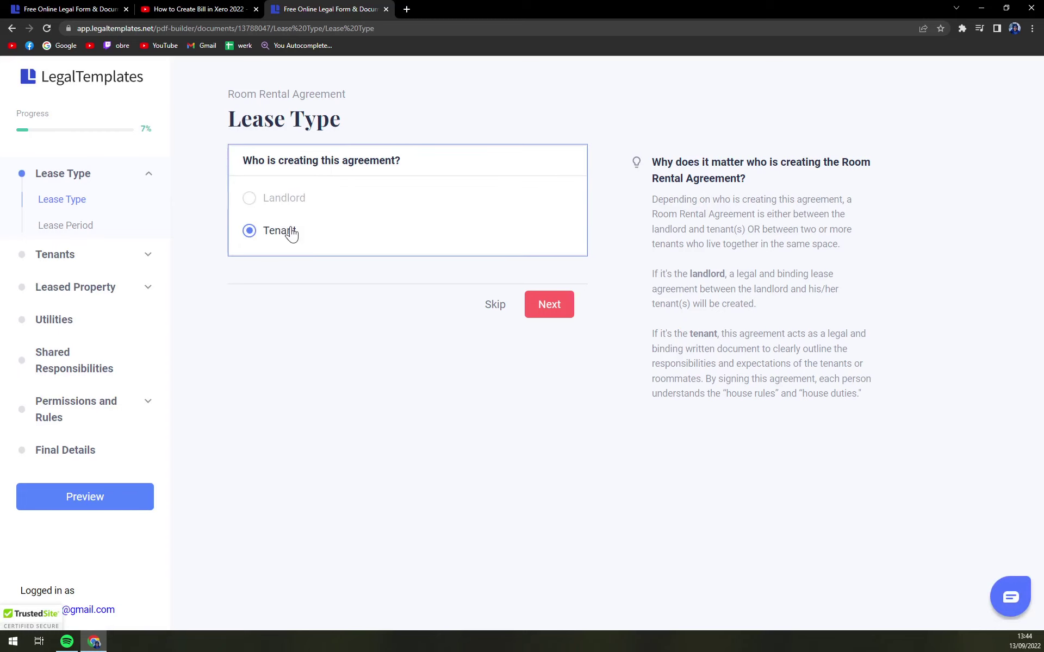
{"action": "left_click", "coordinate": [537, 311]}
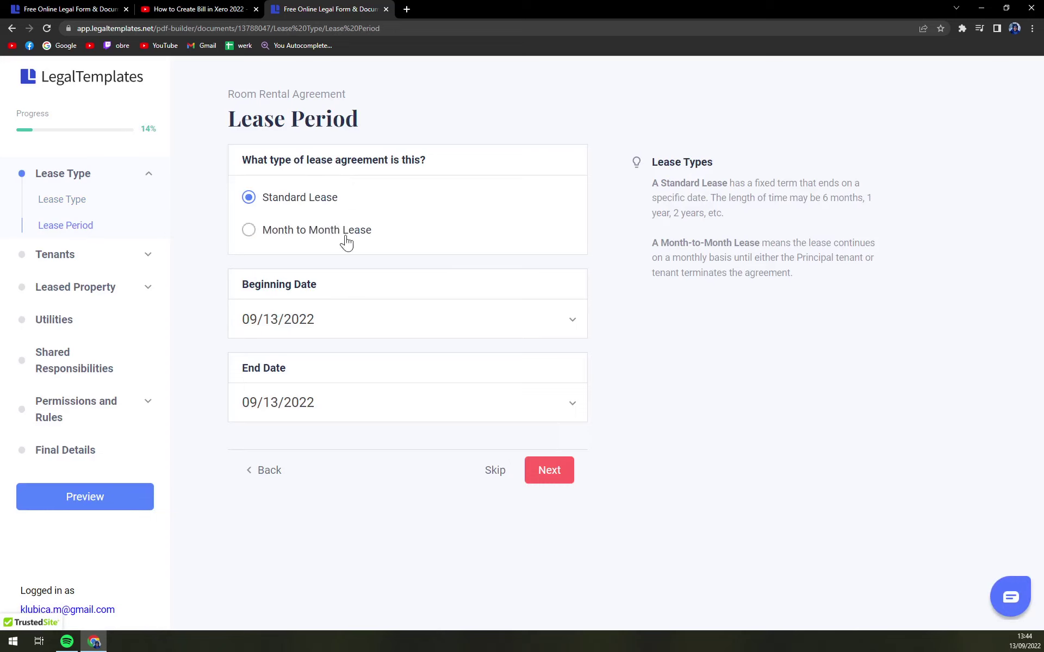
{"action": "left_click", "coordinate": [346, 235]}
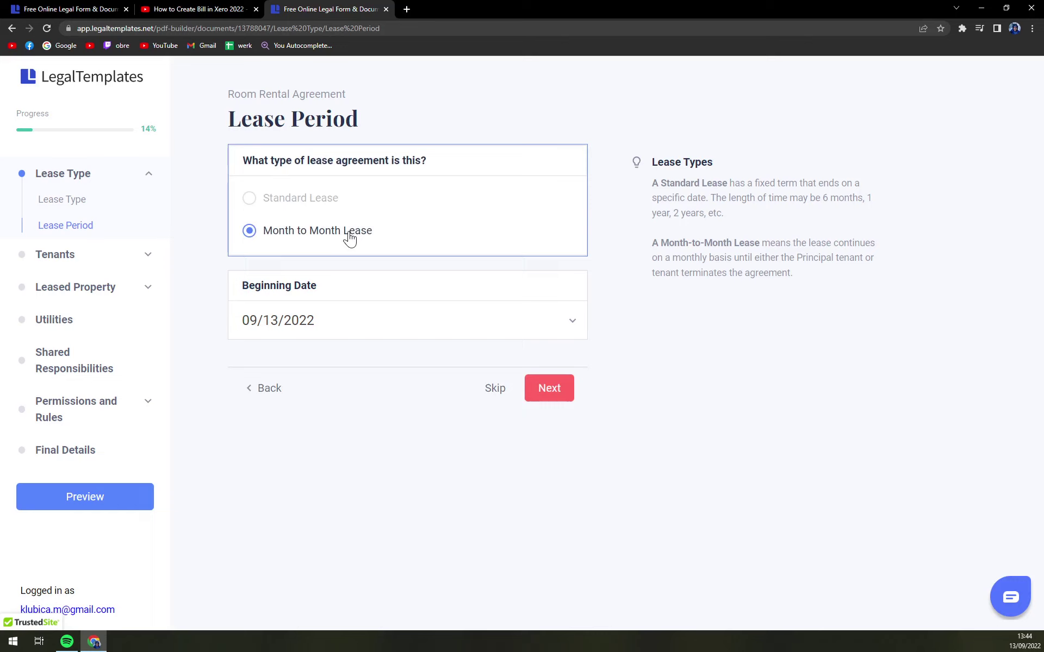
{"action": "left_click", "coordinate": [339, 203]}
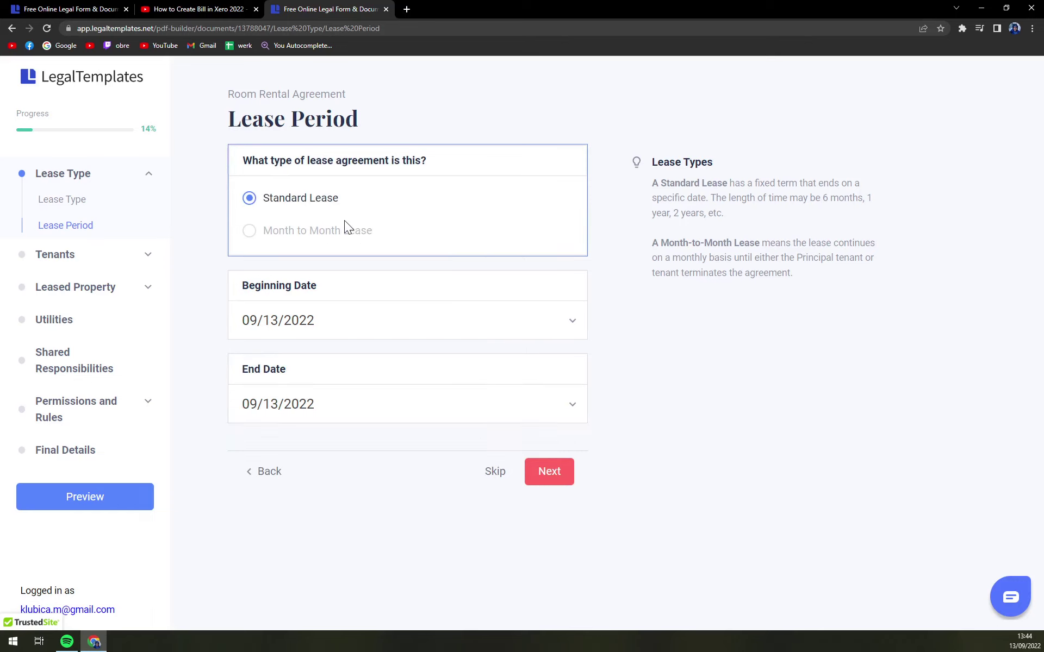
{"action": "left_click", "coordinate": [343, 233]}
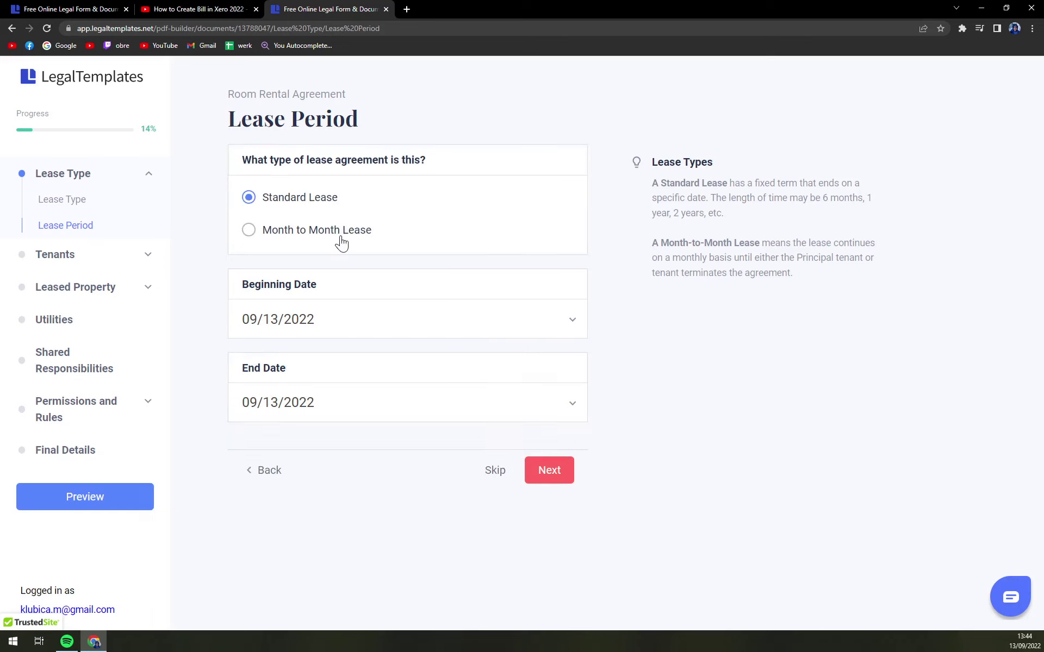
{"action": "left_click", "coordinate": [325, 201]}
{"action": "left_click", "coordinate": [551, 468]}
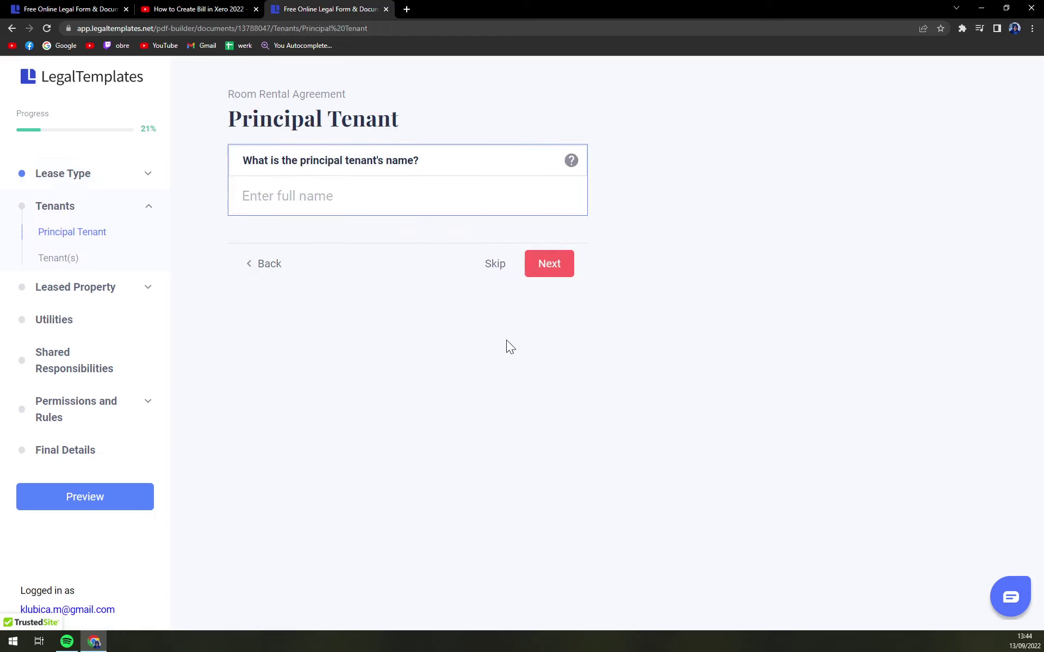
Enter the principal tenant's name, then visit the rent, deposit and room description fields
{"action": "type", "text": "Ed"}
{"action": "left_click", "coordinate": [544, 273]}
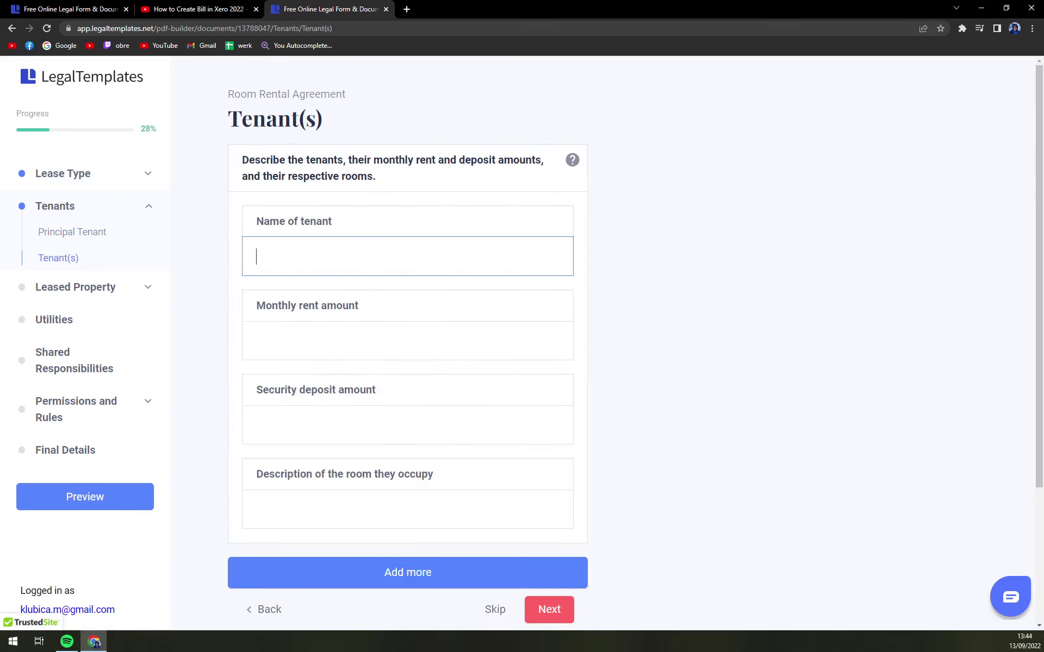
{"action": "scroll", "coordinate": [408, 326], "scroll_direction": "down", "scroll_amount": 1}
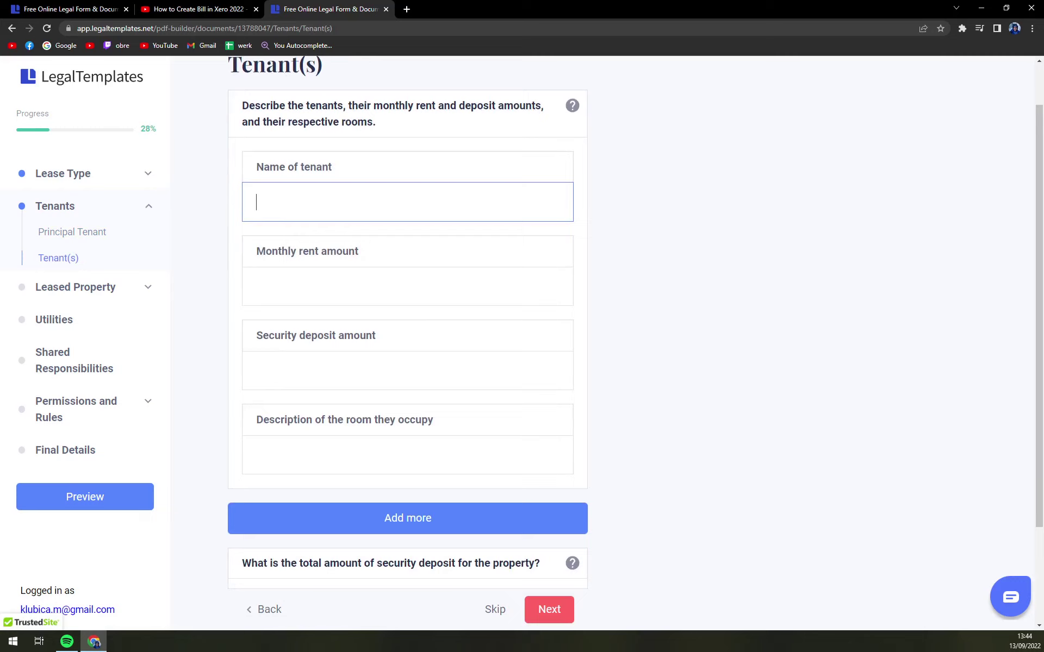
{"action": "left_click", "coordinate": [416, 301]}
{"action": "left_click", "coordinate": [407, 371]}
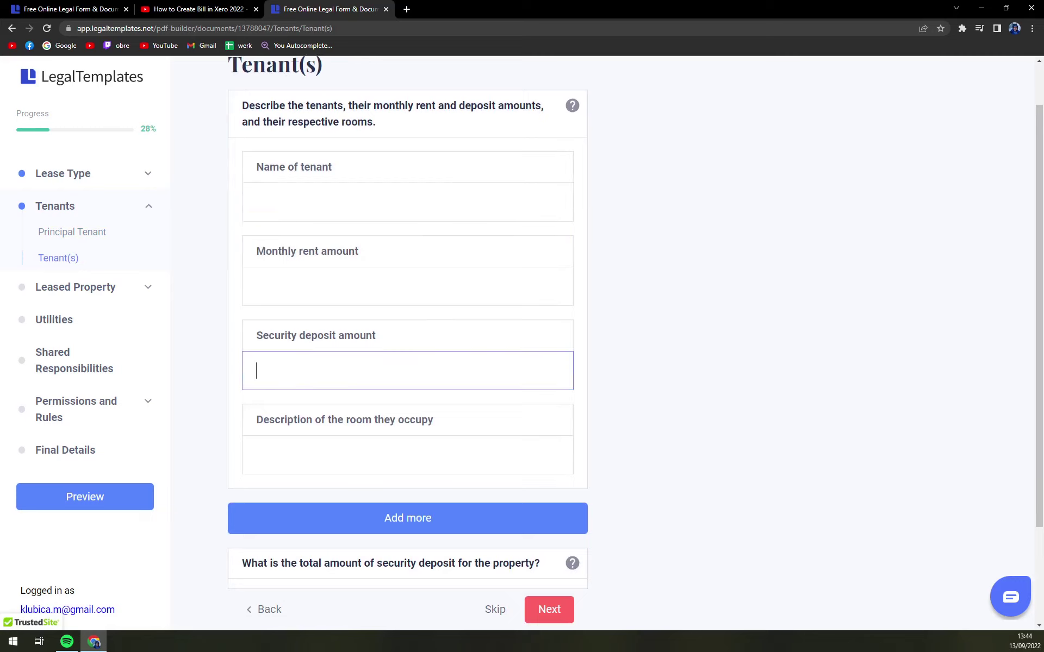
{"action": "left_click", "coordinate": [377, 446]}
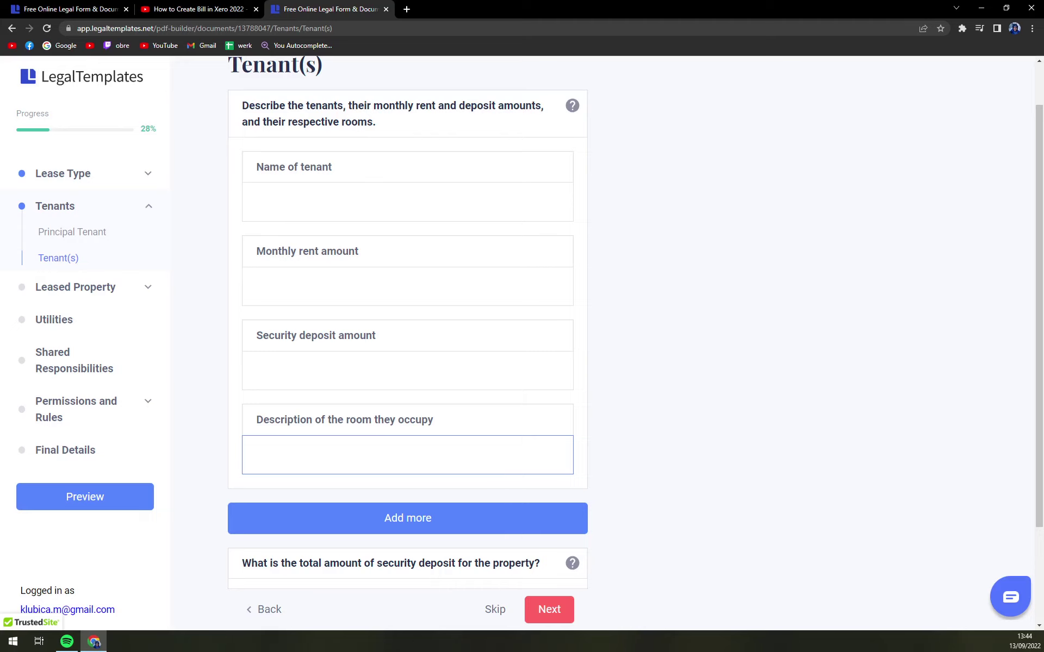
Add two extra tenant entries to the tenant list
{"action": "left_click", "coordinate": [426, 531]}
{"action": "scroll", "coordinate": [430, 522], "scroll_direction": "down", "scroll_amount": 6}
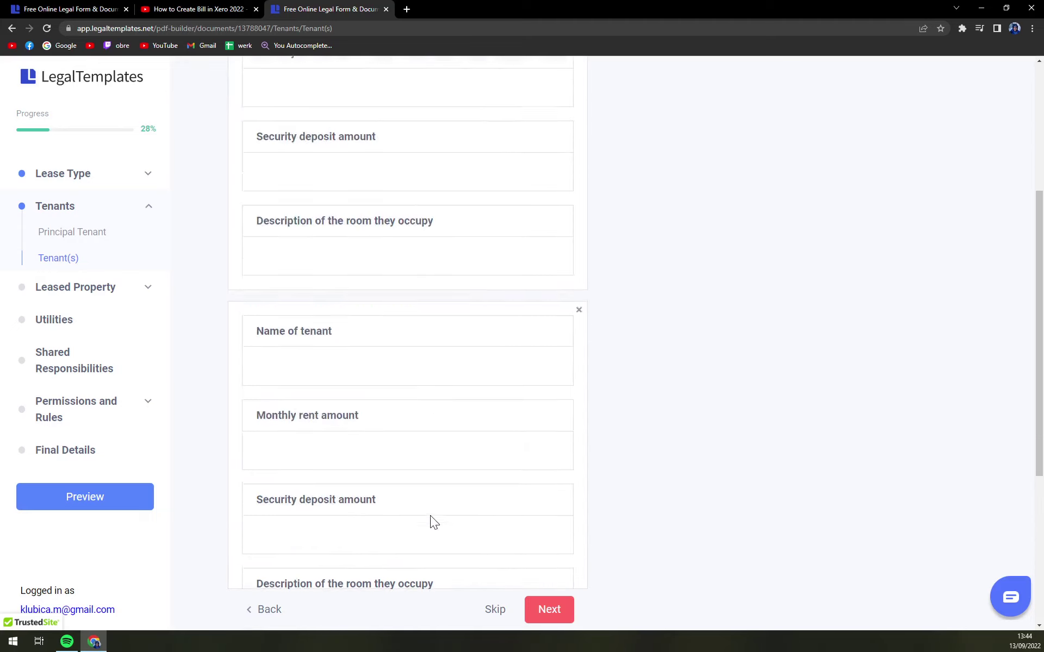
{"action": "scroll", "coordinate": [417, 400], "scroll_direction": "down", "scroll_amount": 2}
{"action": "left_click", "coordinate": [417, 397]}
{"action": "scroll", "coordinate": [416, 400], "scroll_direction": "down", "scroll_amount": 3}
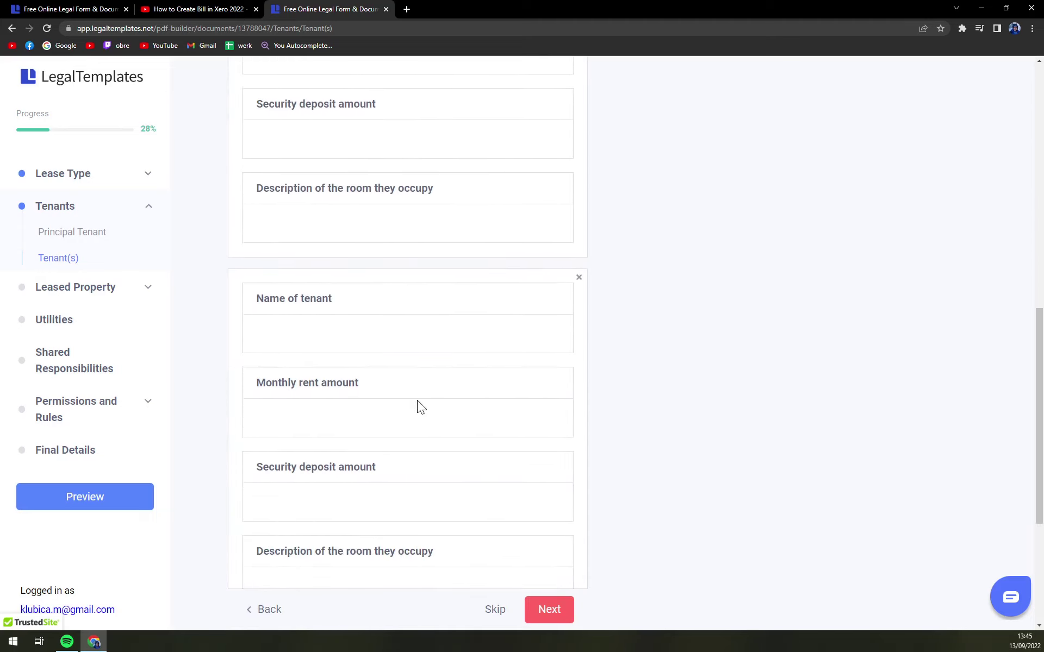
{"action": "scroll", "coordinate": [416, 408], "scroll_direction": "down", "scroll_amount": 3}
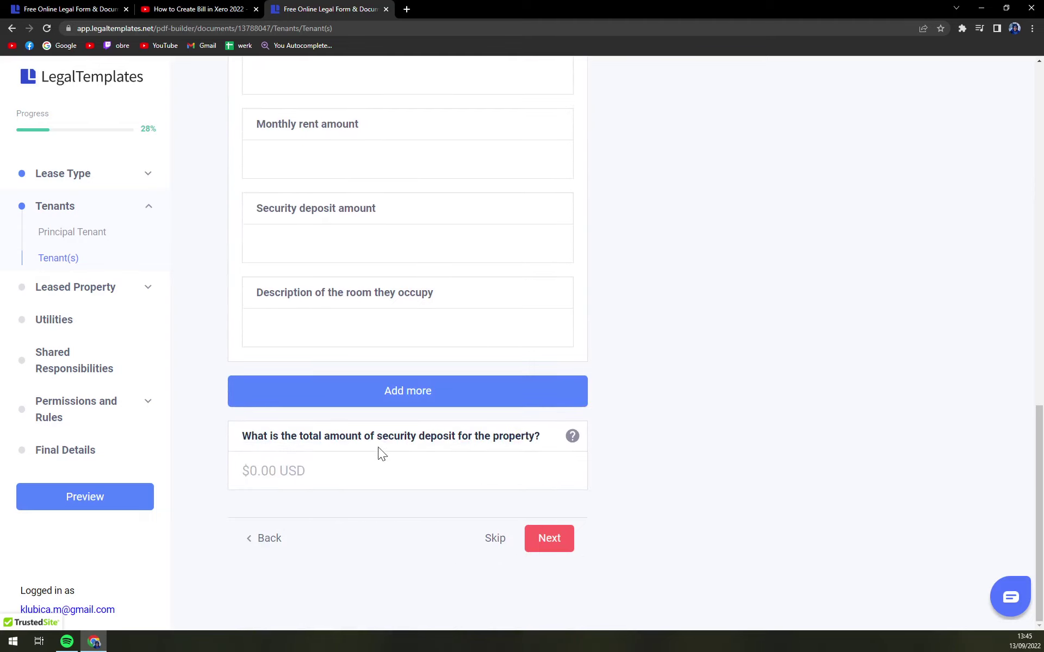
{"action": "scroll", "coordinate": [454, 446], "scroll_direction": "up", "scroll_amount": 15}
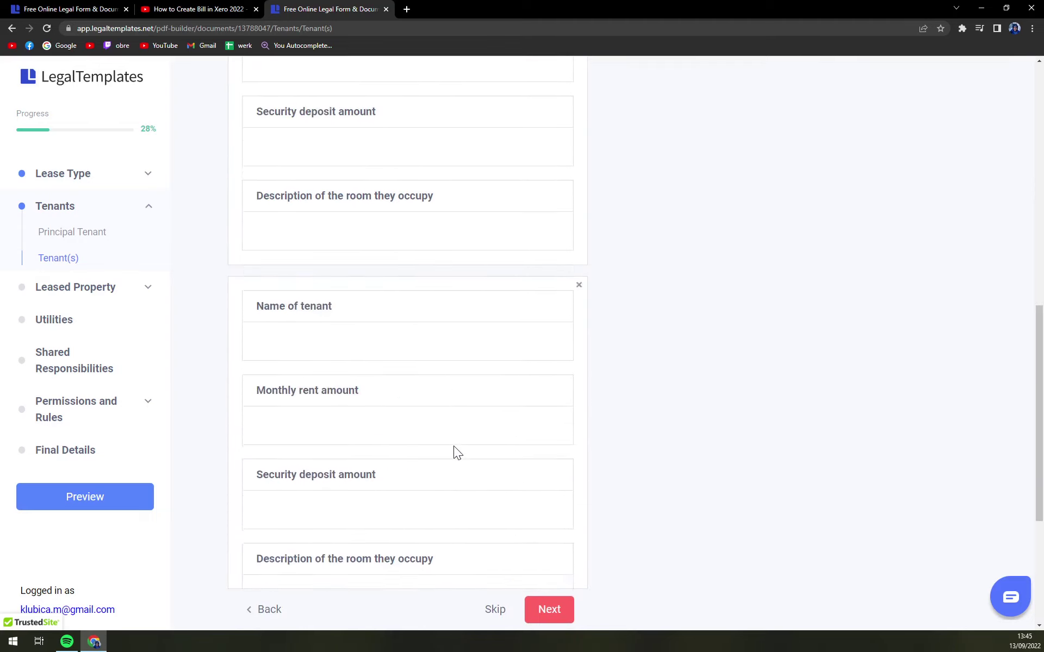
{"action": "scroll", "coordinate": [456, 451], "scroll_direction": "down", "scroll_amount": 15}
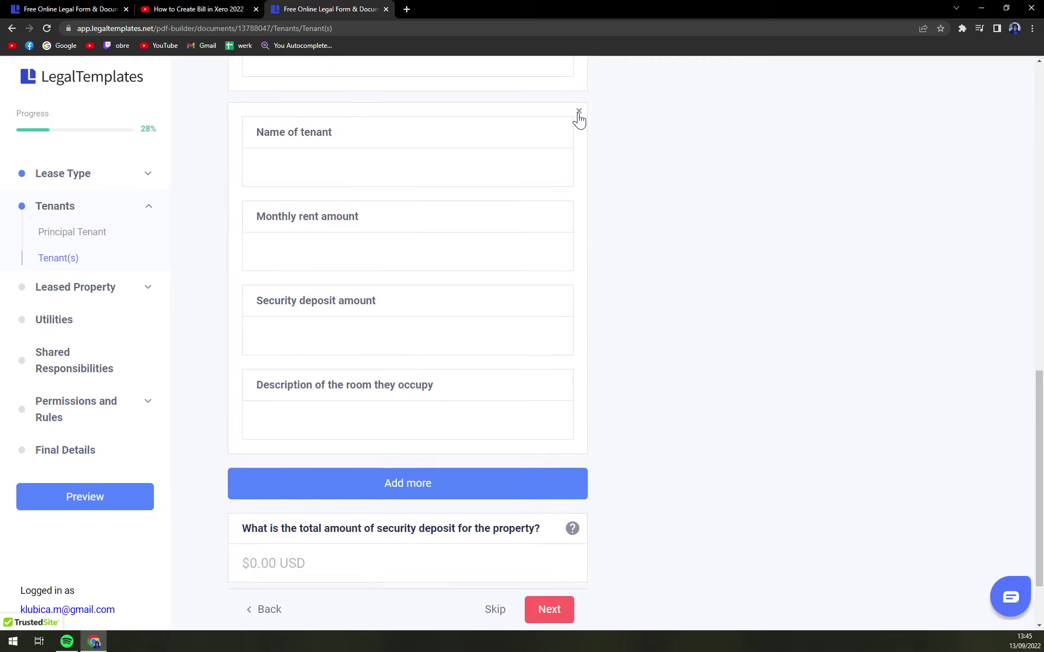
Remove both extra tenant entries and continue to the property address questions
{"action": "left_click", "coordinate": [579, 118]}
{"action": "left_click", "coordinate": [580, 238]}
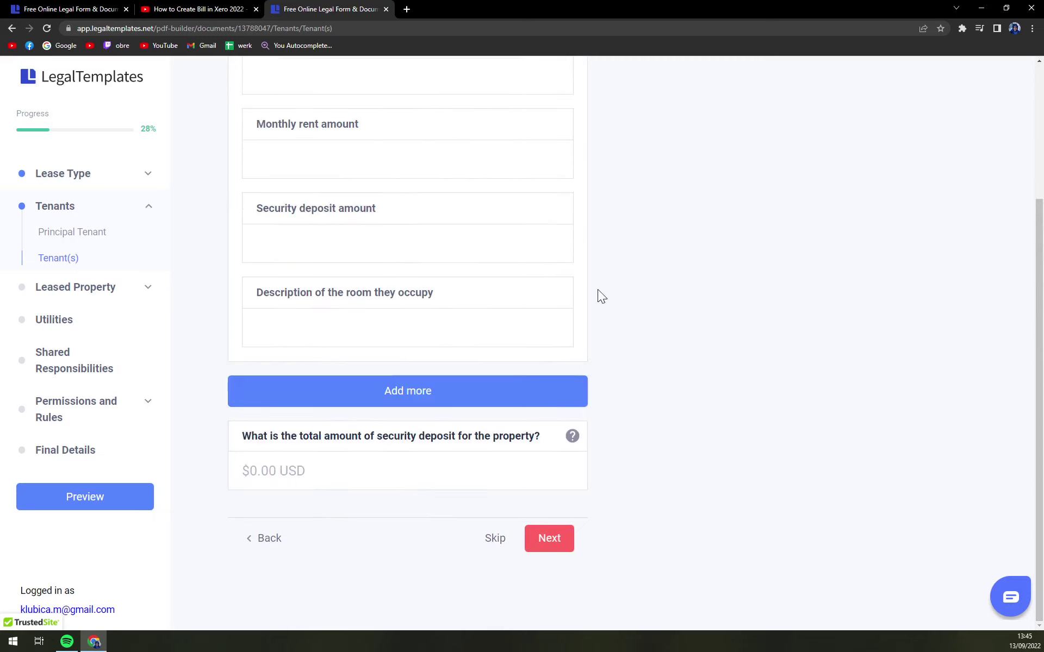
{"action": "scroll", "coordinate": [599, 294], "scroll_direction": "up", "scroll_amount": 3}
{"action": "scroll", "coordinate": [585, 319], "scroll_direction": "down", "scroll_amount": 3}
{"action": "mouse_move", "coordinate": [572, 455]}
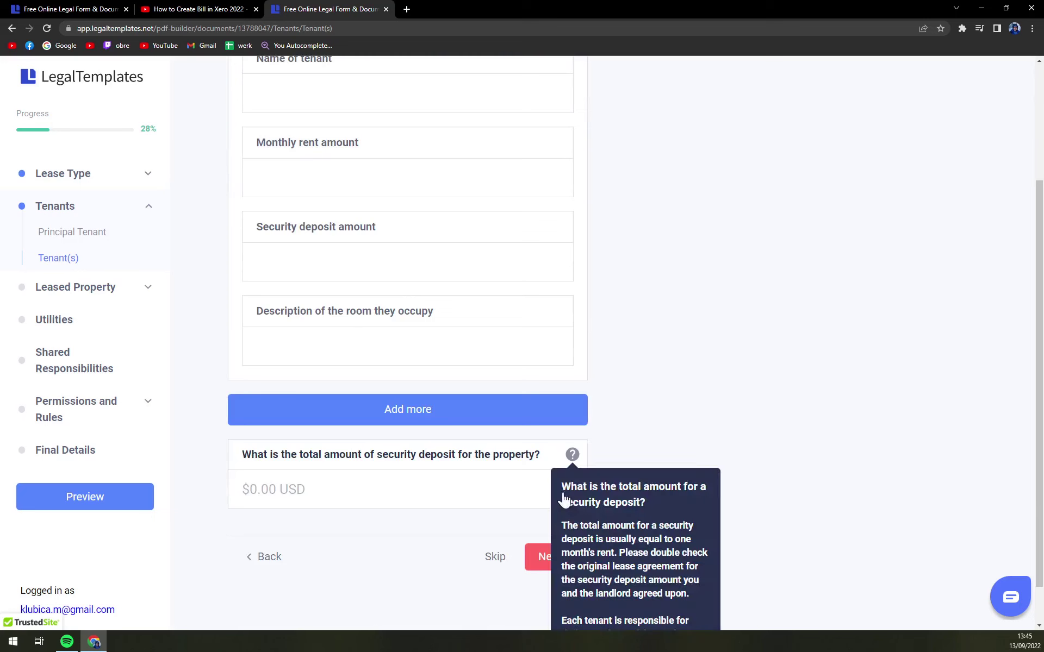
{"action": "left_click", "coordinate": [545, 560]}
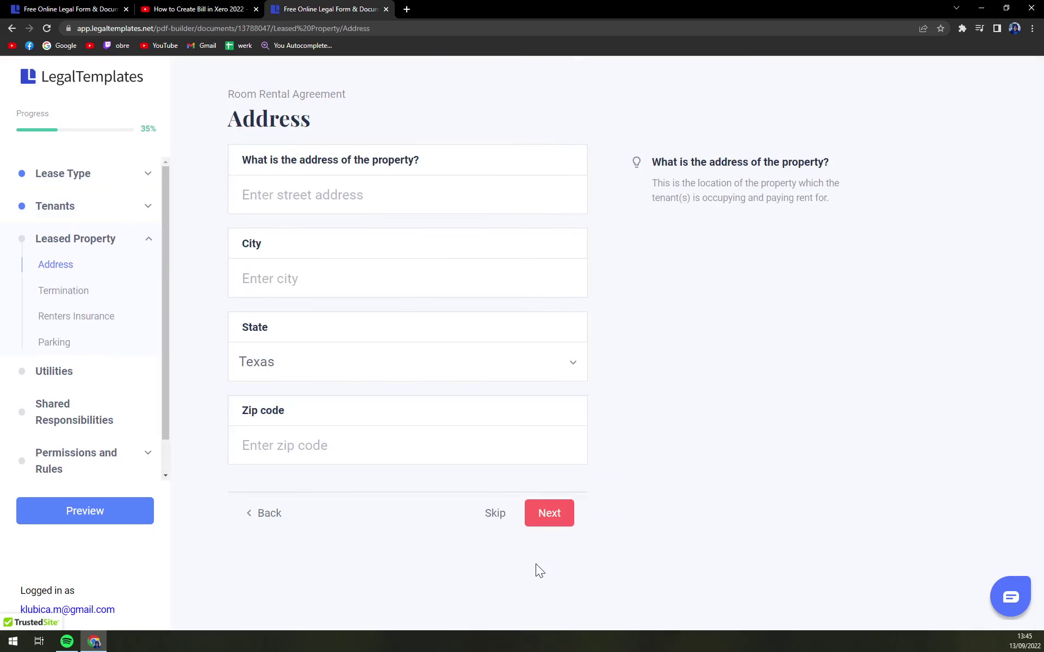
Advance past Address, Termination and Renters Insurance (No) to the Parking question
{"action": "left_click", "coordinate": [550, 514]}
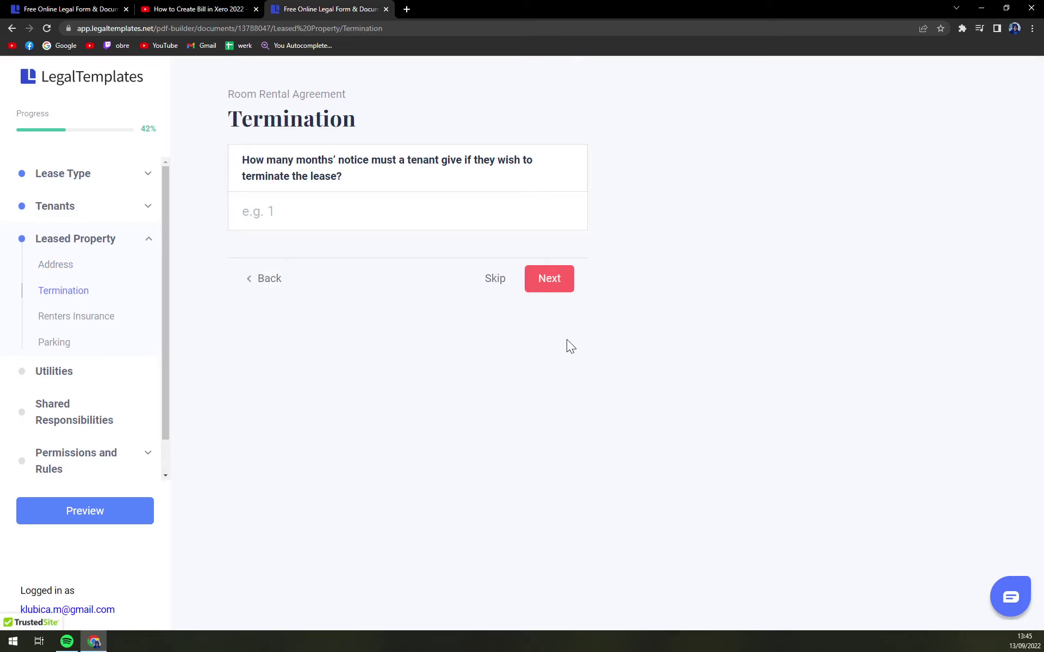
{"action": "left_click", "coordinate": [555, 289]}
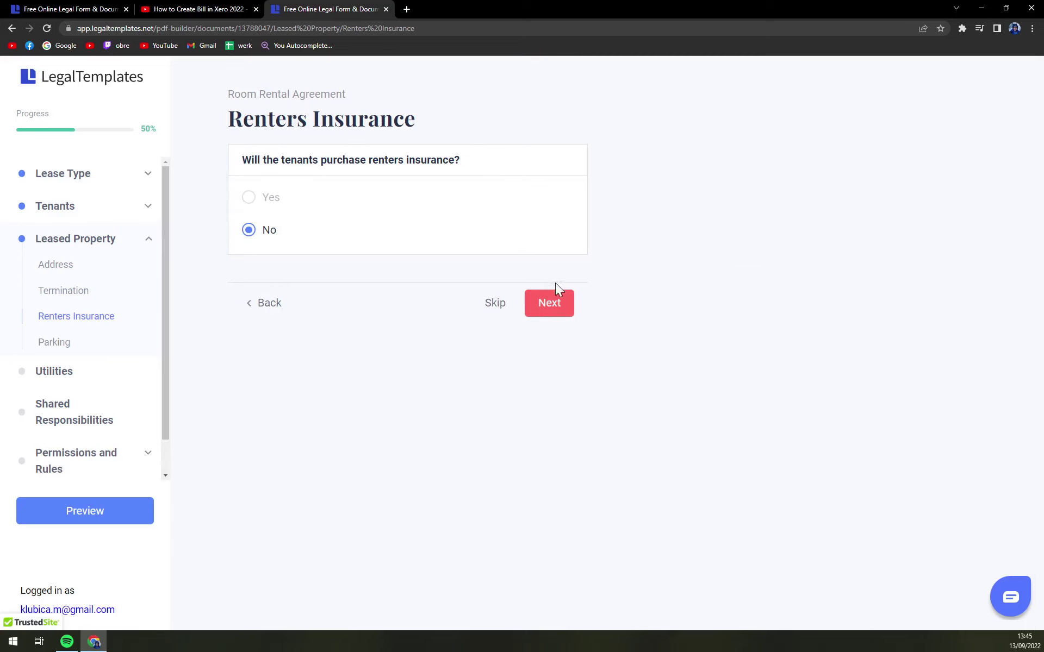
{"action": "left_click", "coordinate": [555, 312]}
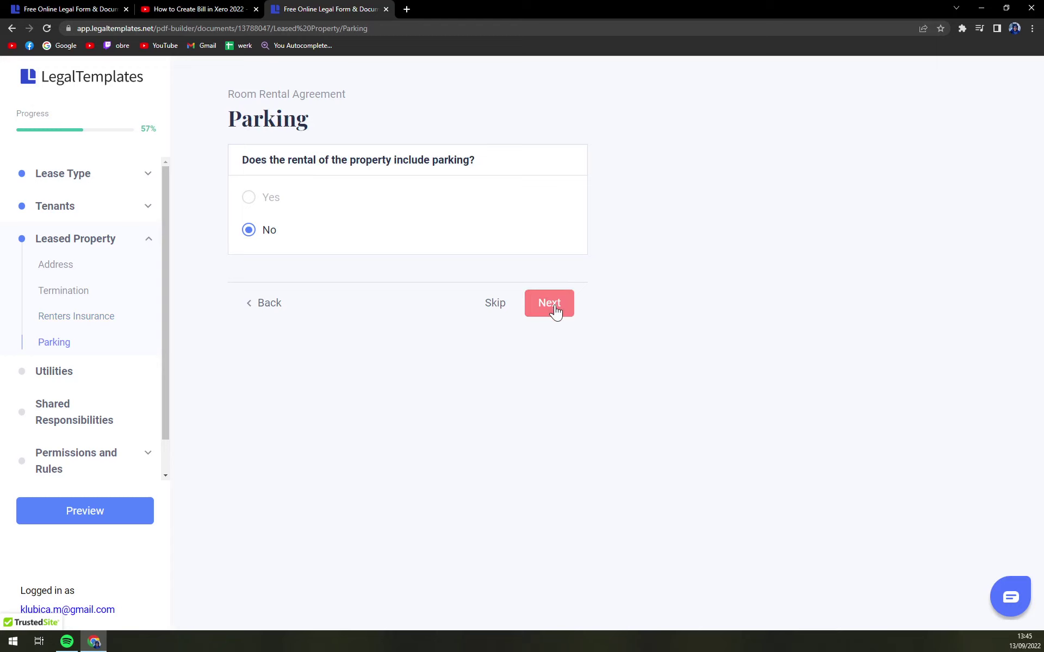
Advance past Parking, Utilities and Chores and Duties (monthly) to Pets, Smoking, Alcohol
{"action": "left_click", "coordinate": [555, 312]}
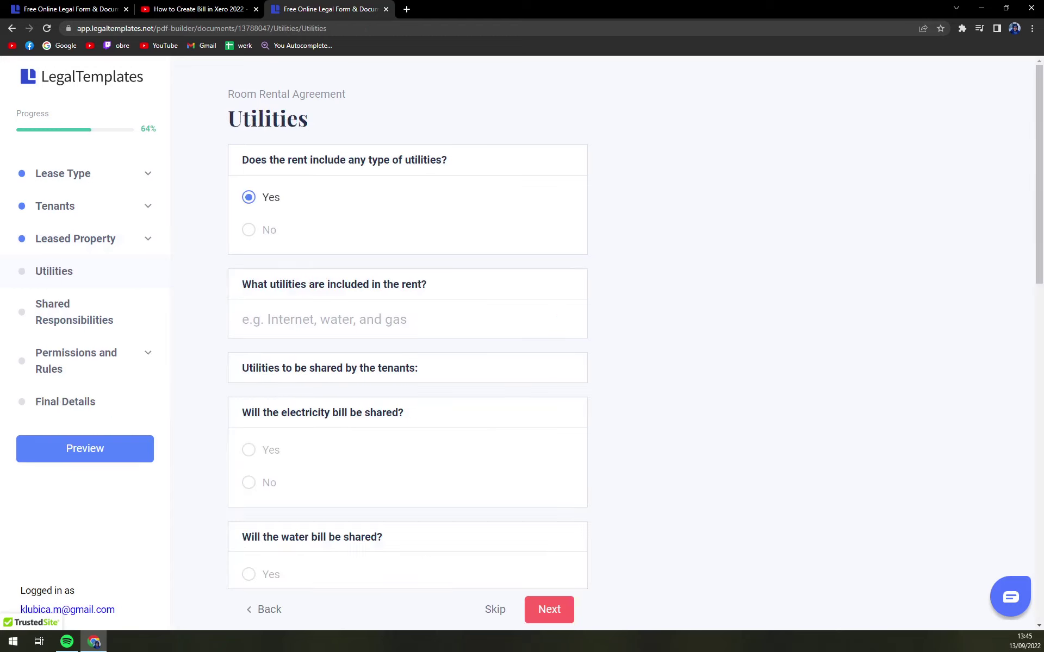
{"action": "scroll", "coordinate": [577, 435], "scroll_direction": "down", "scroll_amount": 2}
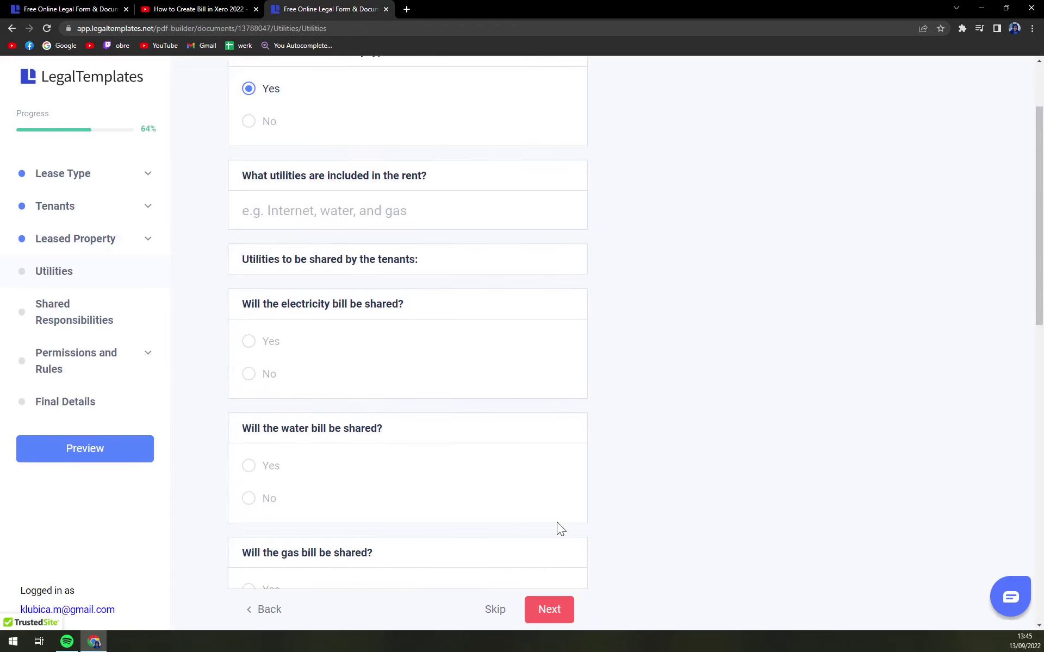
{"action": "left_click", "coordinate": [561, 610]}
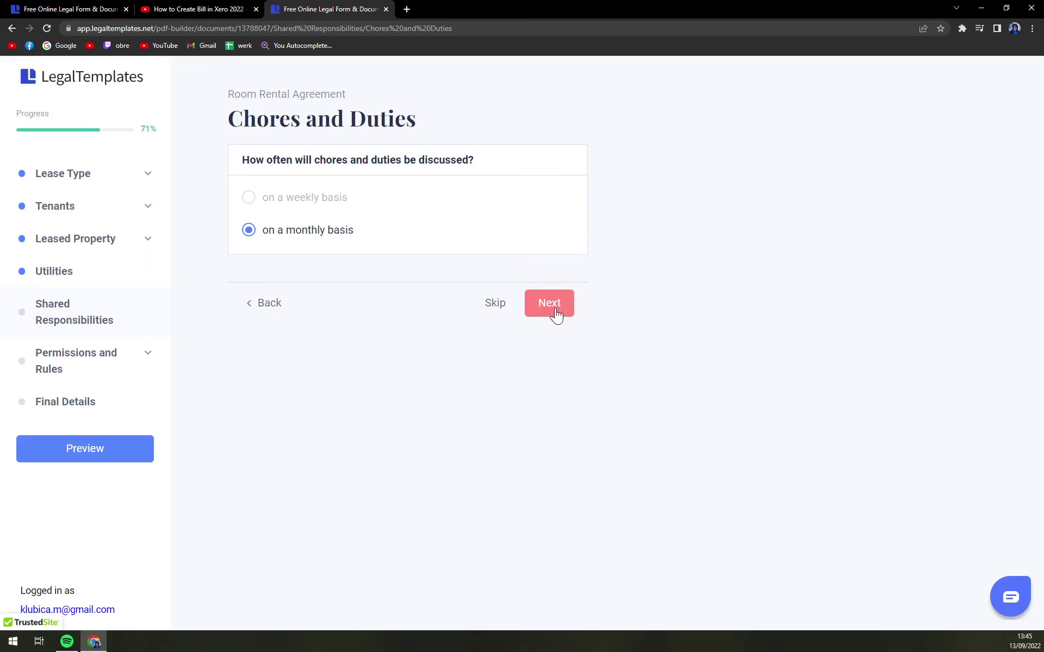
{"action": "left_click", "coordinate": [555, 316]}
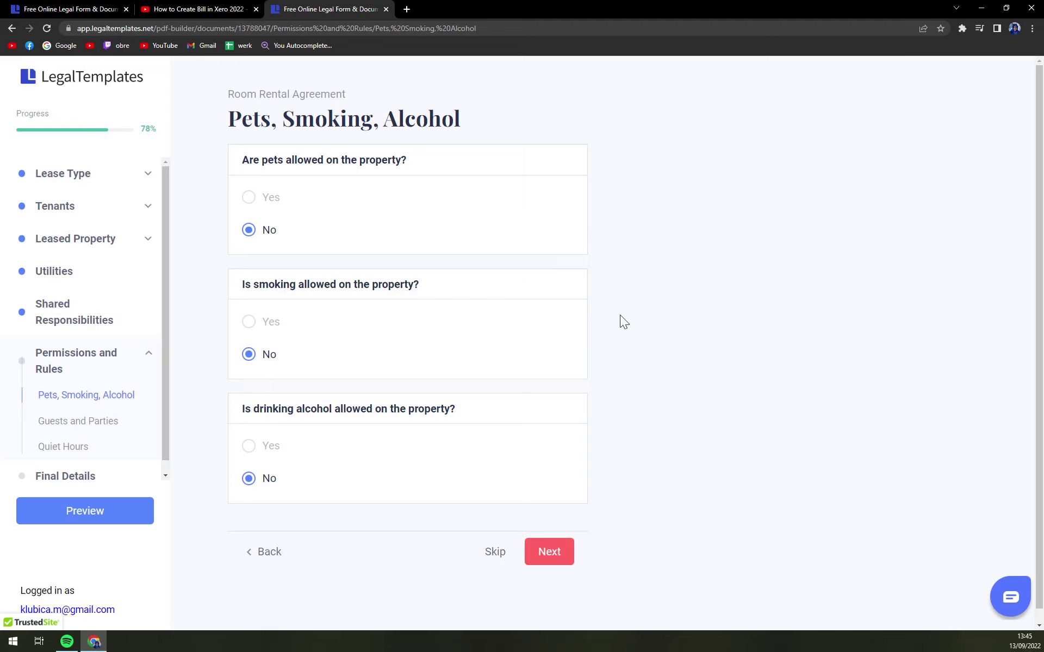
Advance past Pets, Smoking, Alcohol, Guests and Parties, and Quiet Hours to Agreement Date
{"action": "left_click", "coordinate": [549, 552]}
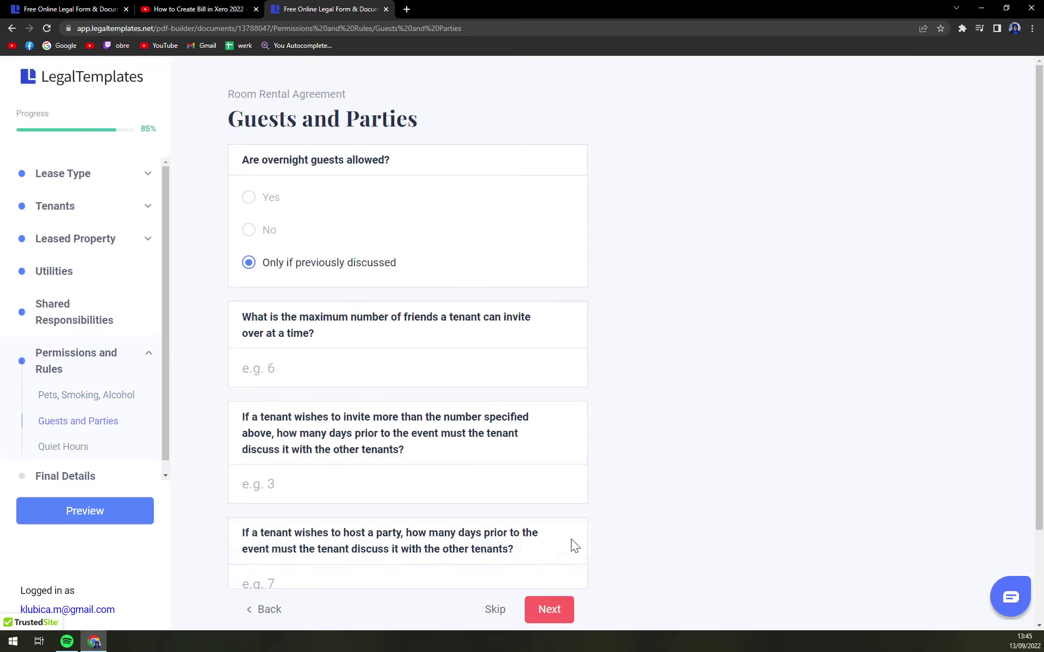
{"action": "scroll", "coordinate": [571, 539], "scroll_direction": "down", "scroll_amount": 1}
{"action": "left_click", "coordinate": [563, 544]}
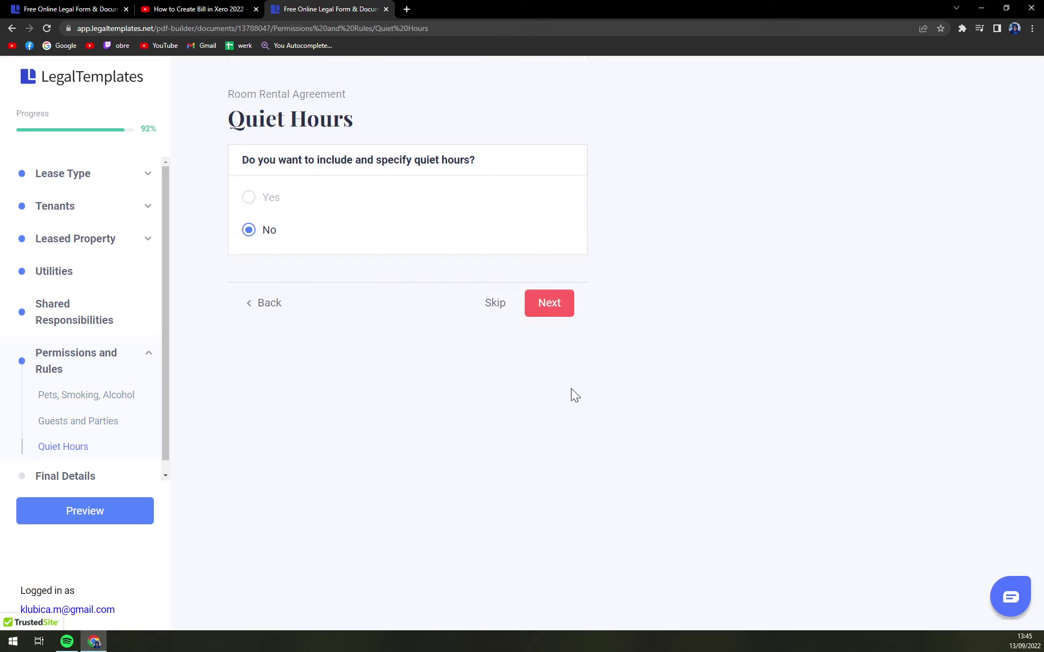
{"action": "left_click", "coordinate": [552, 314]}
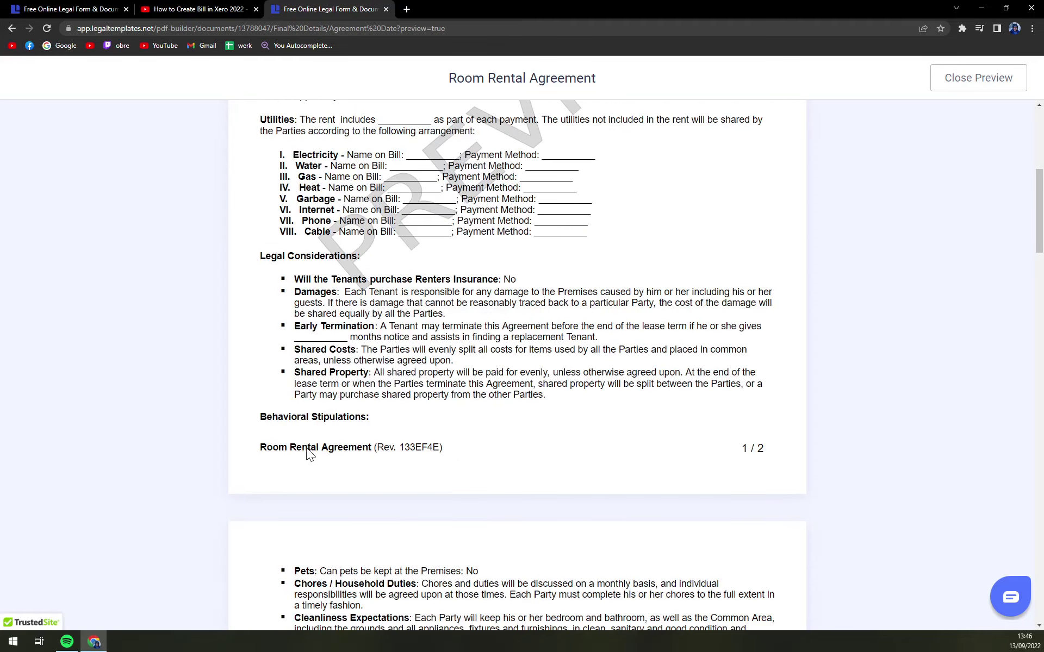
Review the Room Rental Agreement preview, close it, and save the document
{"action": "scroll", "coordinate": [307, 453], "scroll_direction": "up", "scroll_amount": 7}
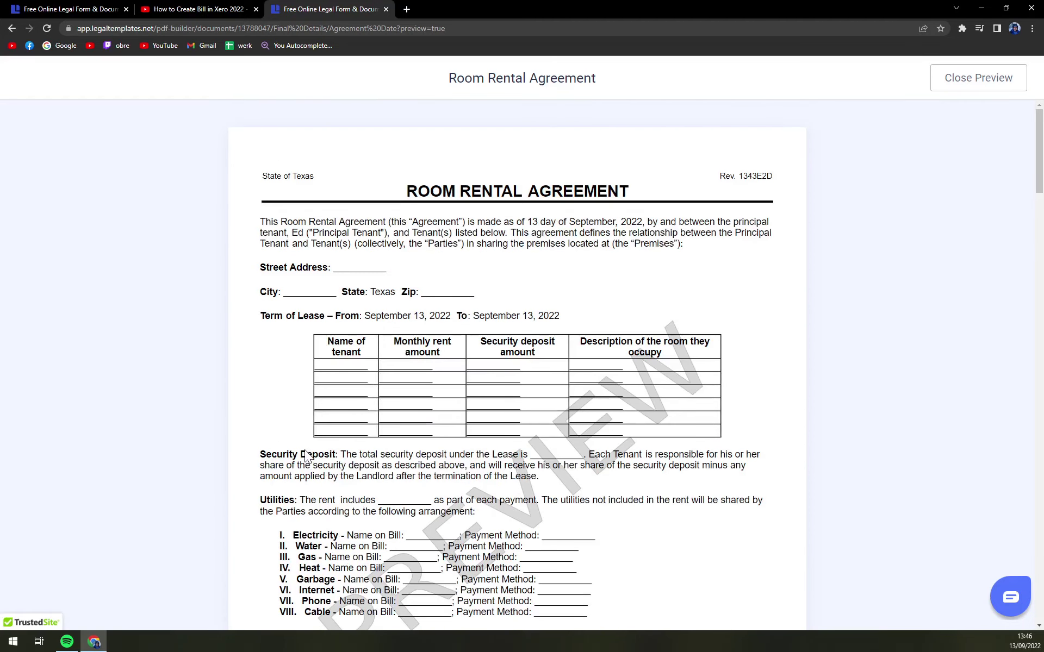
{"action": "scroll", "coordinate": [306, 456], "scroll_direction": "down", "scroll_amount": 10}
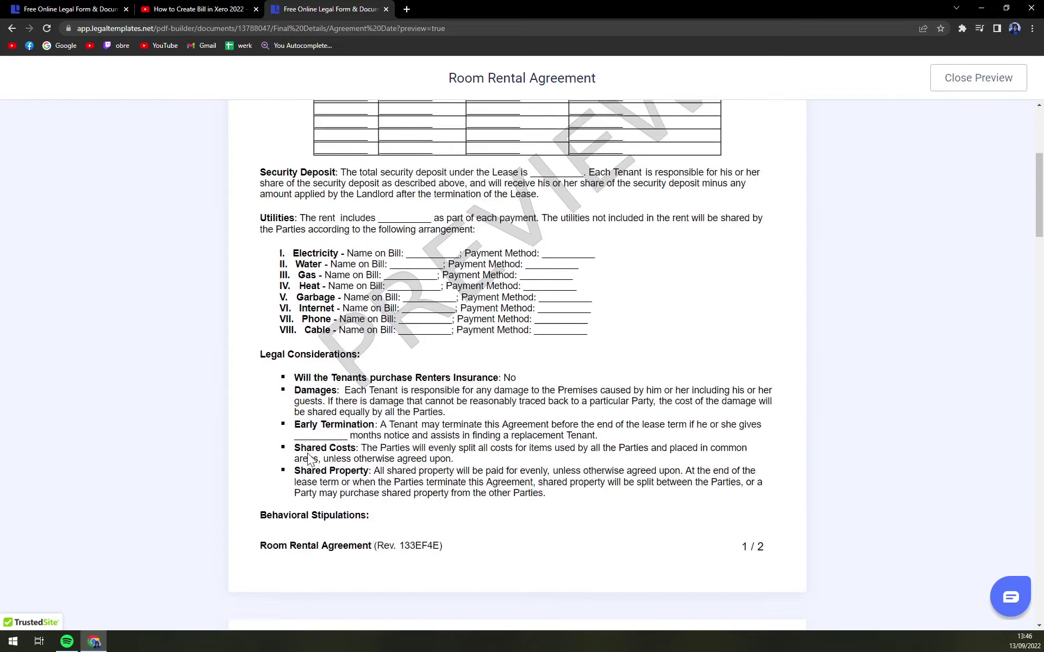
{"action": "scroll", "coordinate": [326, 454], "scroll_direction": "down", "scroll_amount": 10}
{"action": "scroll", "coordinate": [357, 453], "scroll_direction": "up", "scroll_amount": 20}
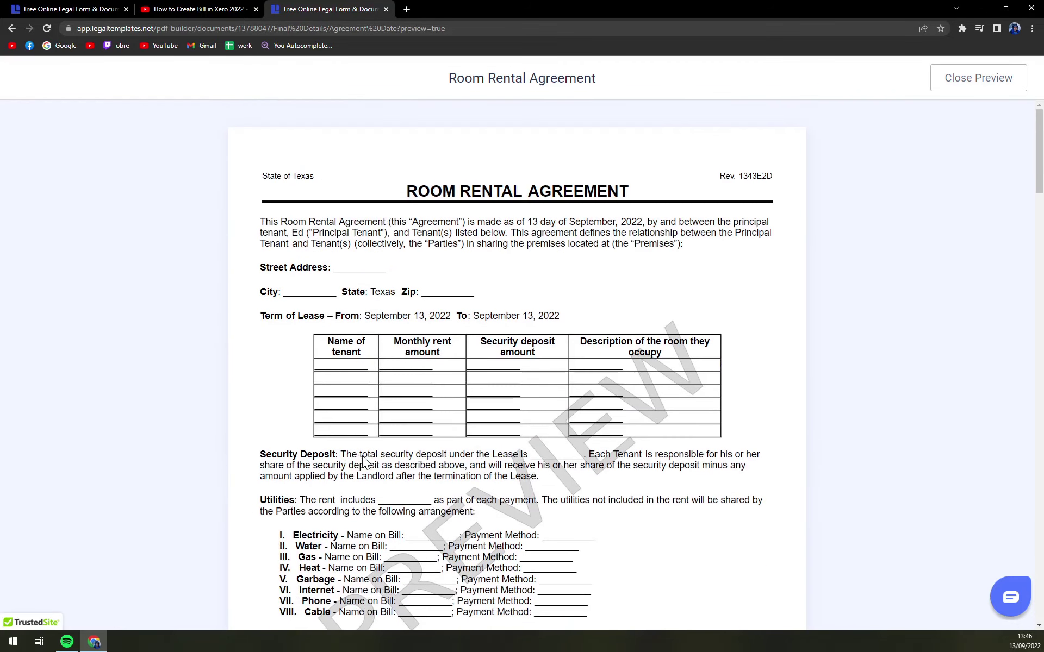
{"action": "left_click", "coordinate": [978, 77]}
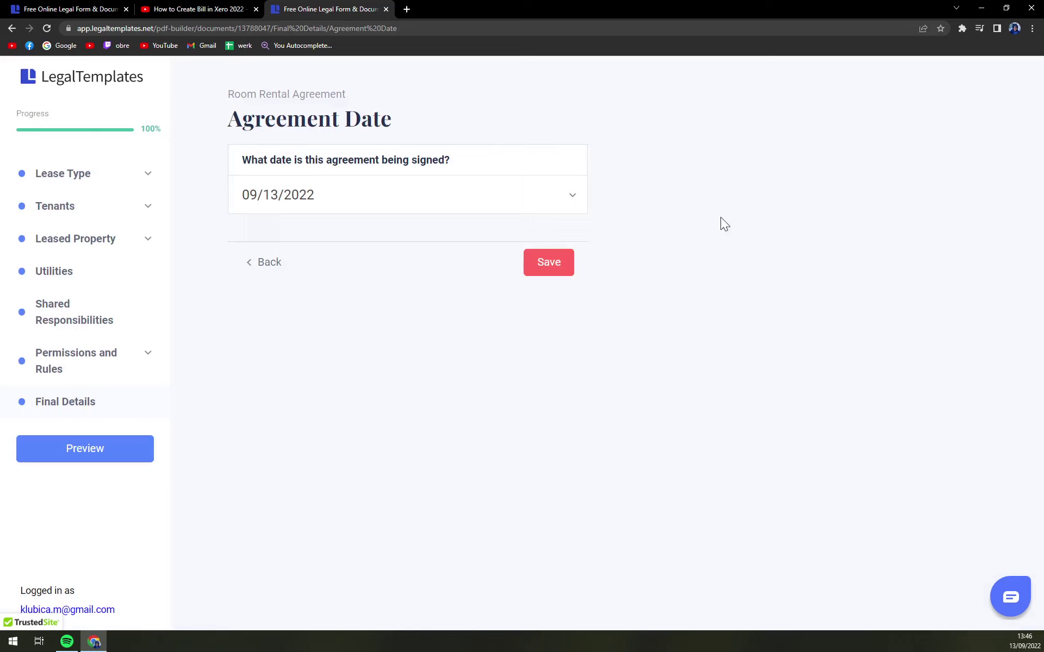
{"action": "left_click", "coordinate": [558, 261]}
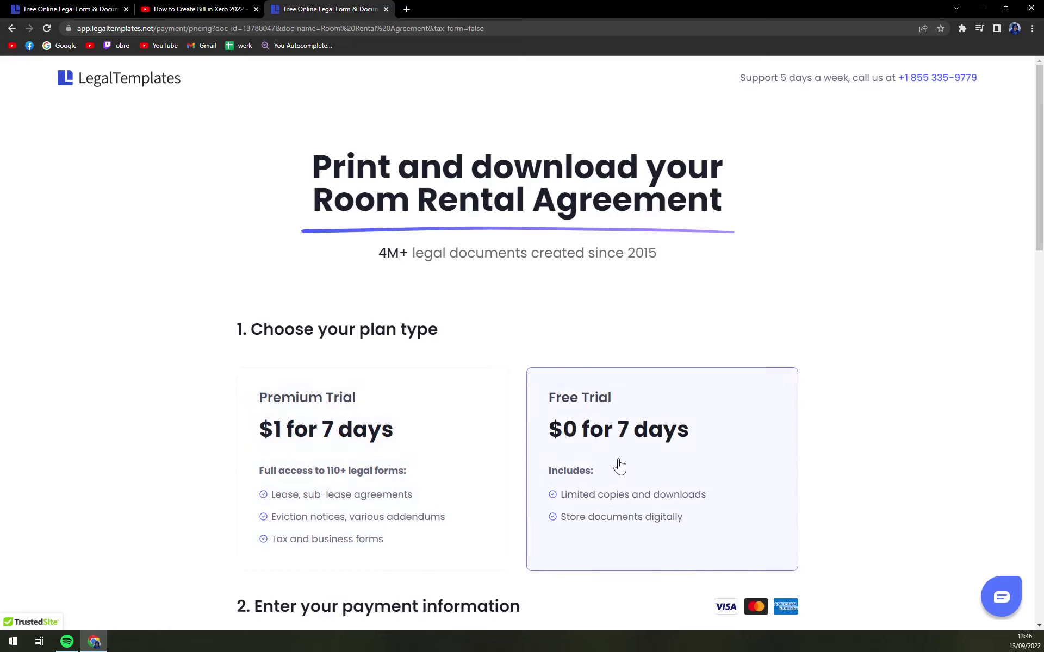
Pick the $1 seven-day Premium Trial instead of the $0 Free Trial
{"action": "left_click", "coordinate": [416, 471]}
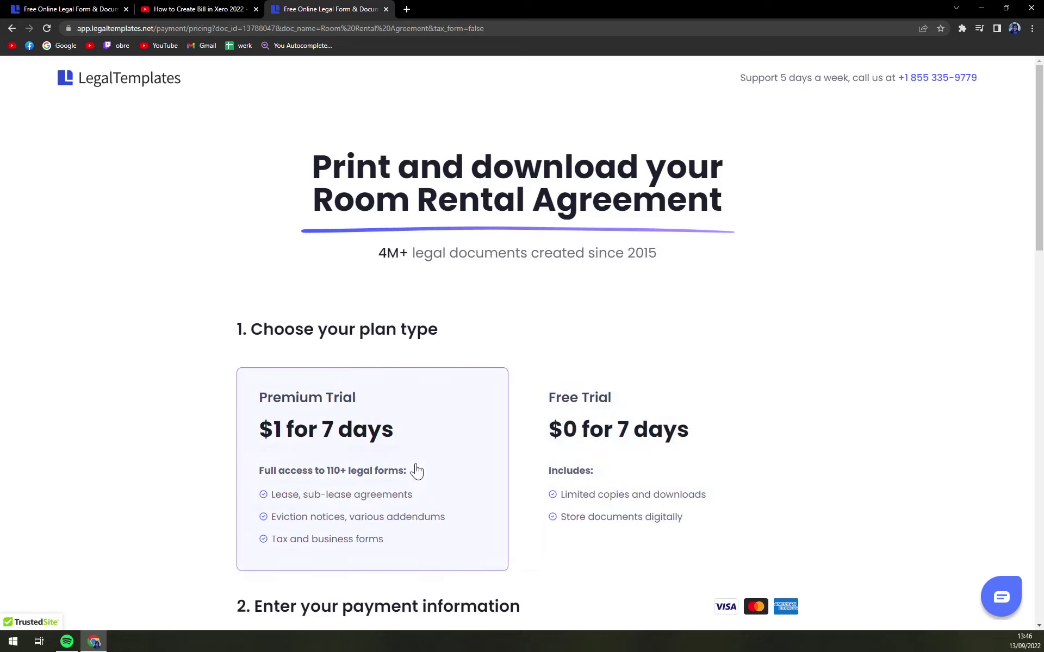